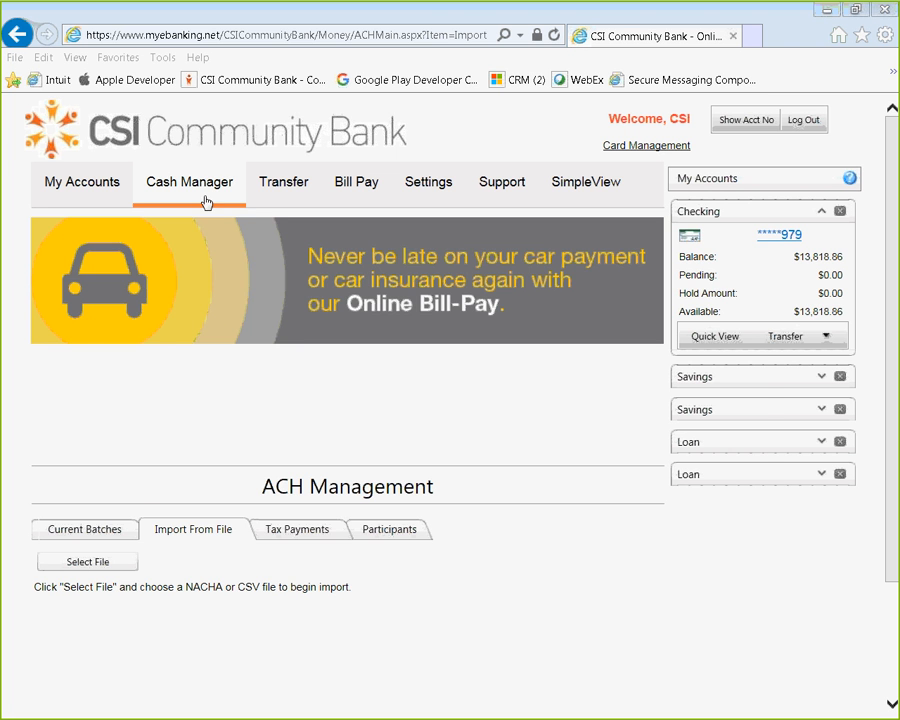
Step: Go through Cash Manager > ACH to the Import From File tab of ACH Management
mouse_move(205, 200)
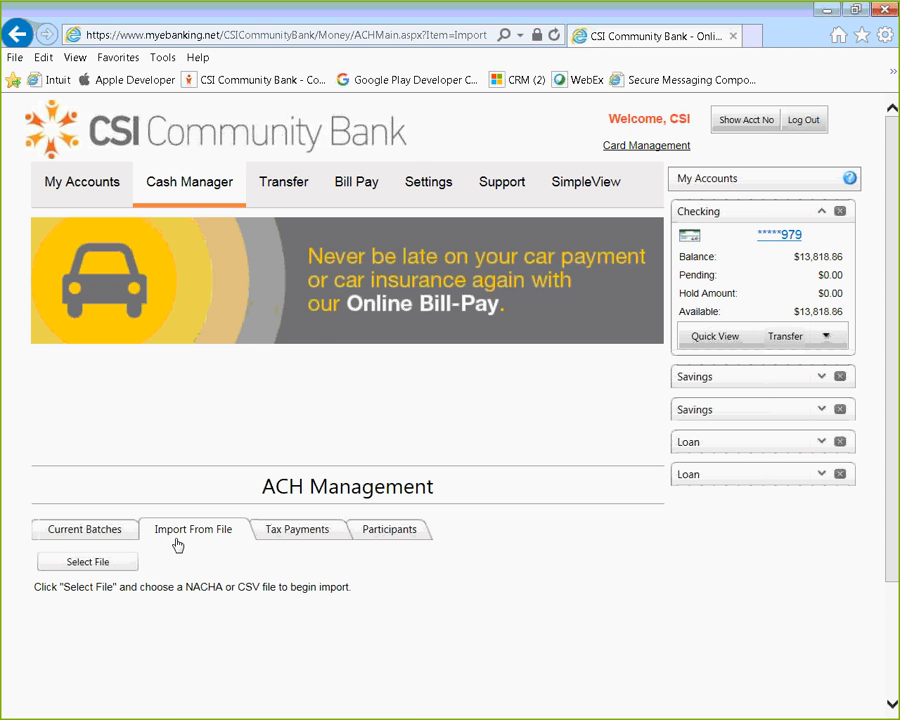
Step: Pick ACHMexample.DWN from the Desktop and upload it for import
click(94, 567)
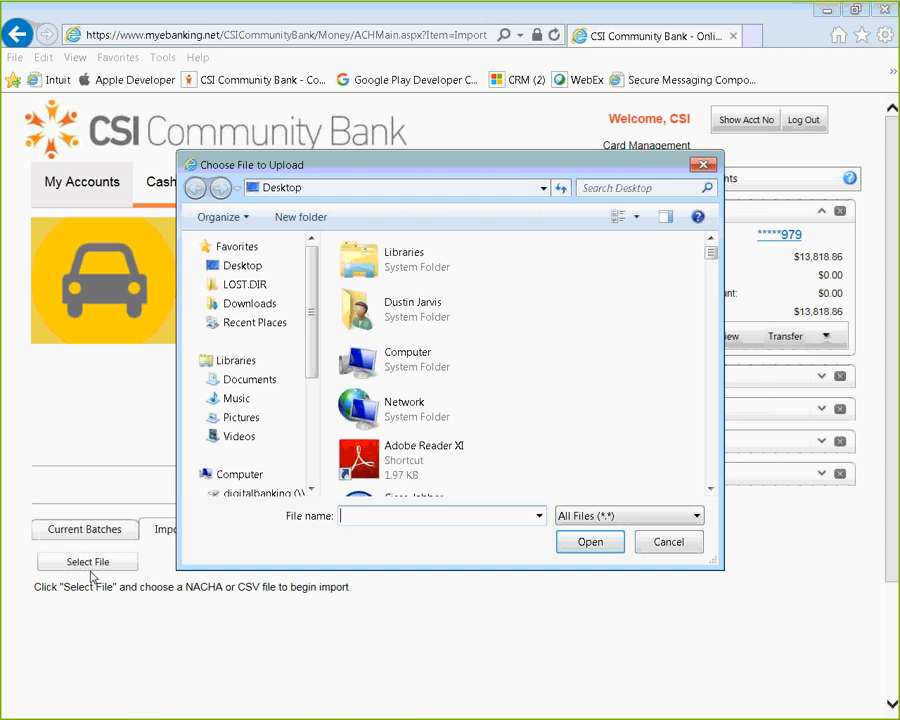
click(275, 272)
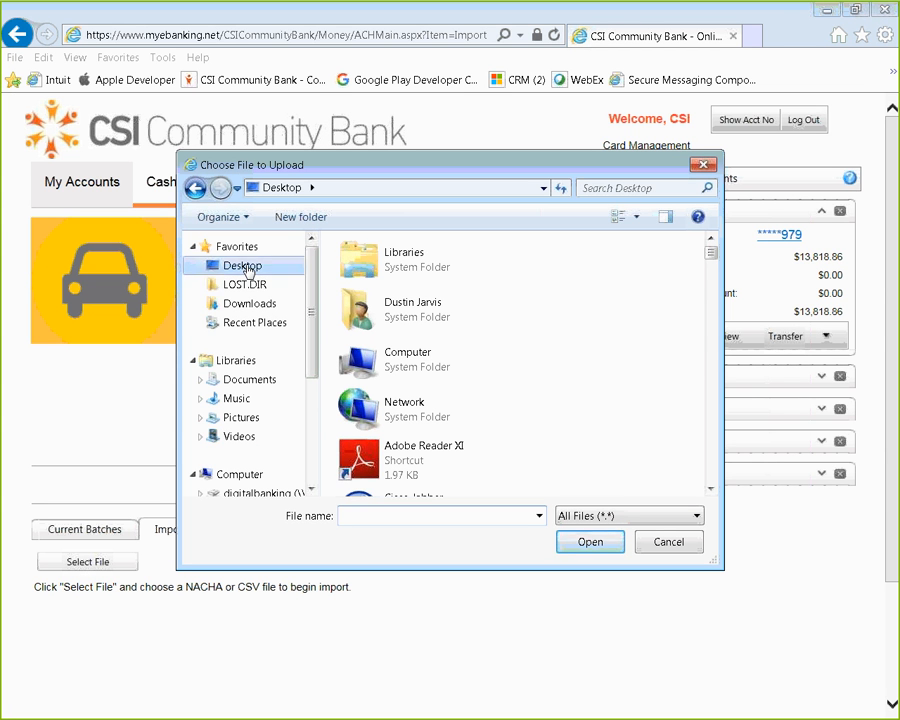
click(360, 513)
text(ach)
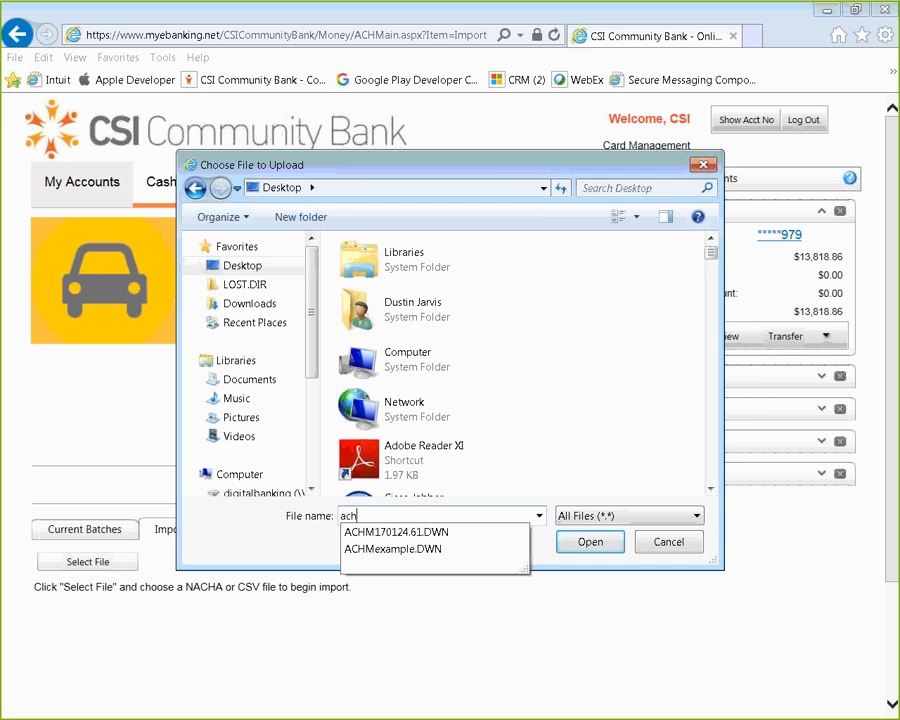
key(Down)
key(Down)
key(Return)
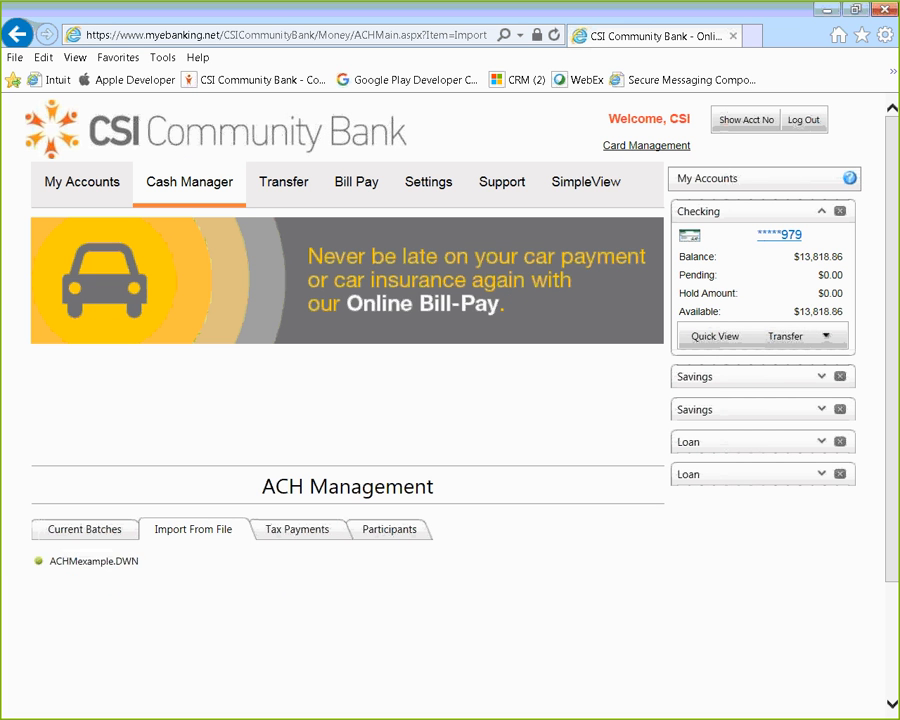
scroll(362, 582, down, 3)
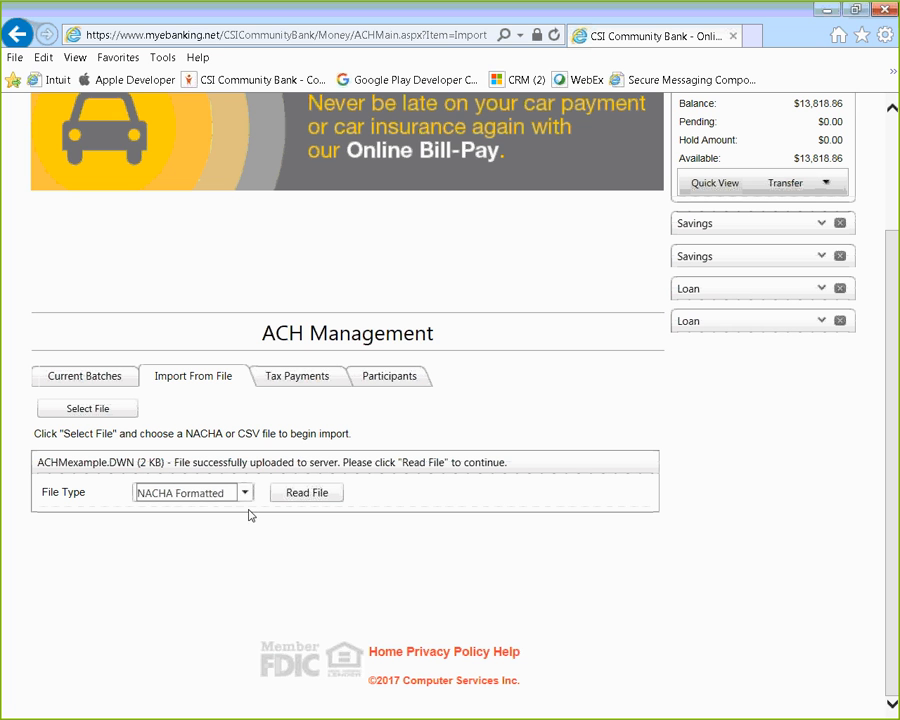
Step: Read ACHMexample.DWN as NACHA Formatted, showing 3 batches and 11 entries
click(245, 493)
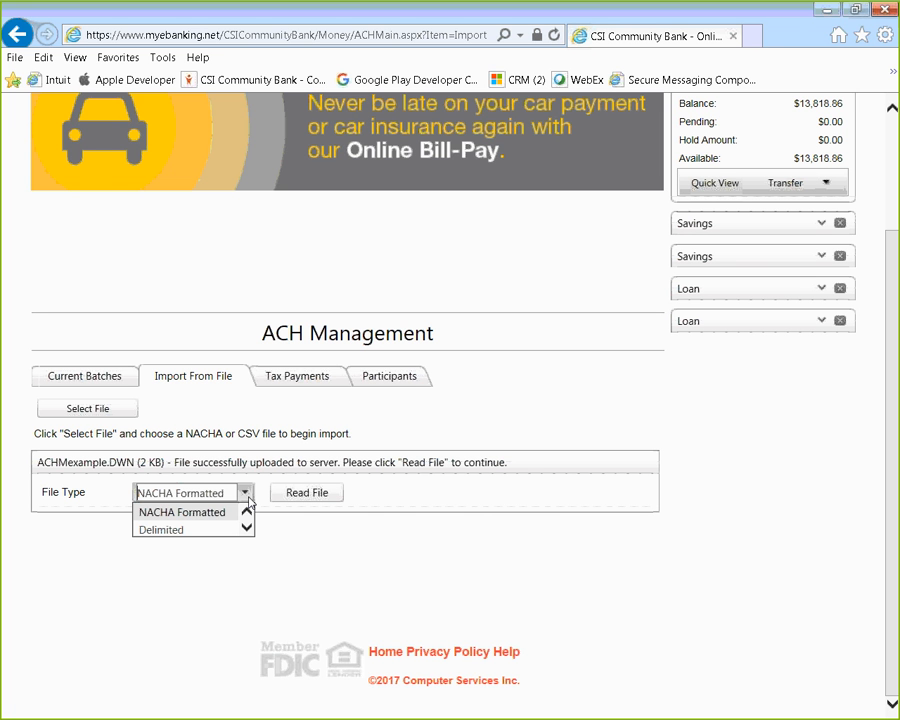
click(197, 517)
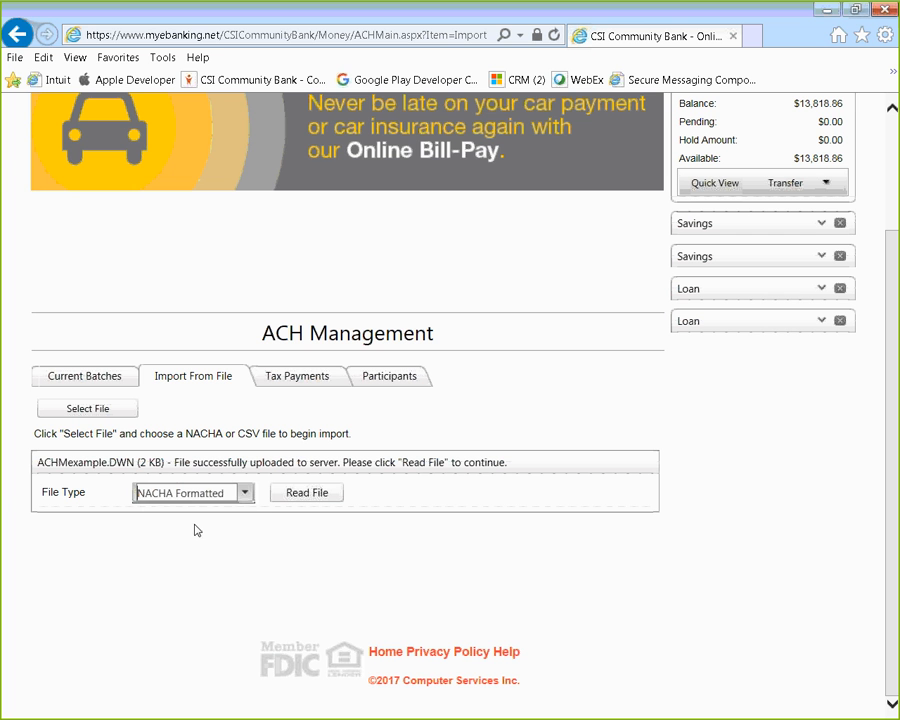
click(316, 497)
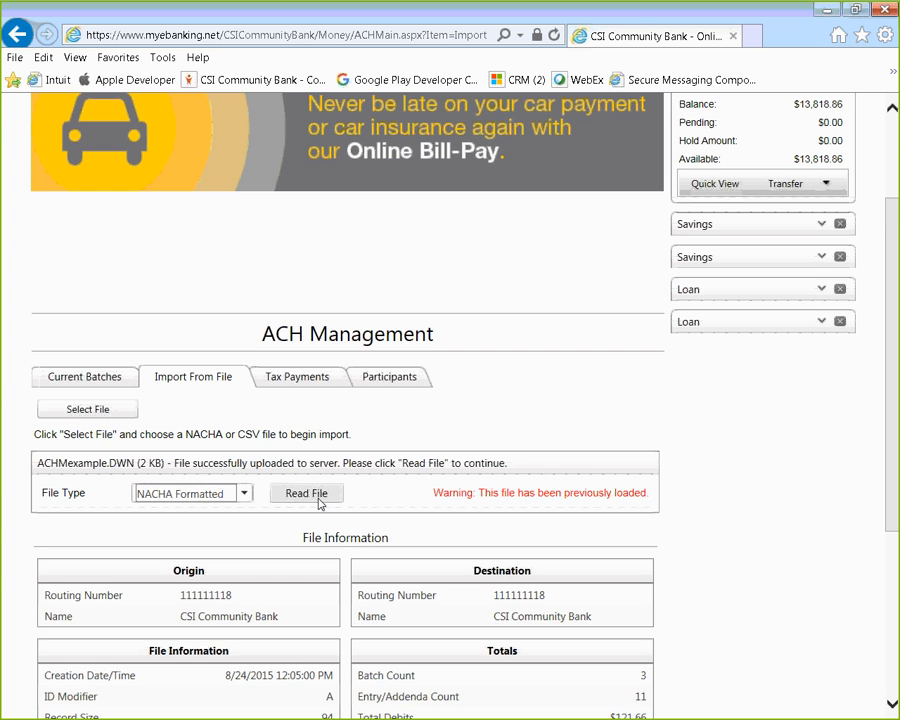
scroll(320, 503, down, 1)
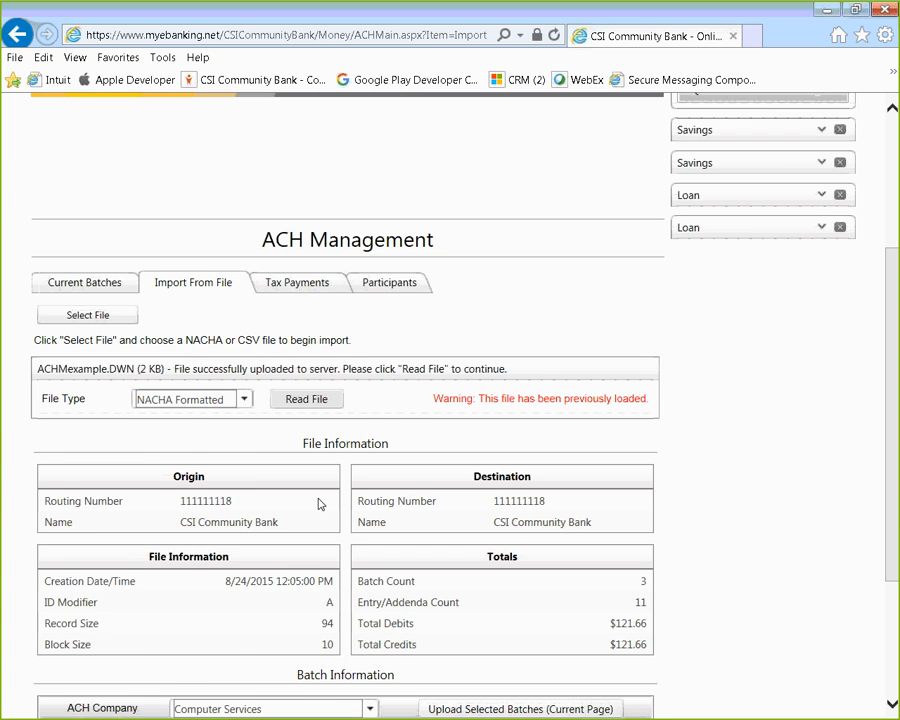
scroll(320, 503, down, 1)
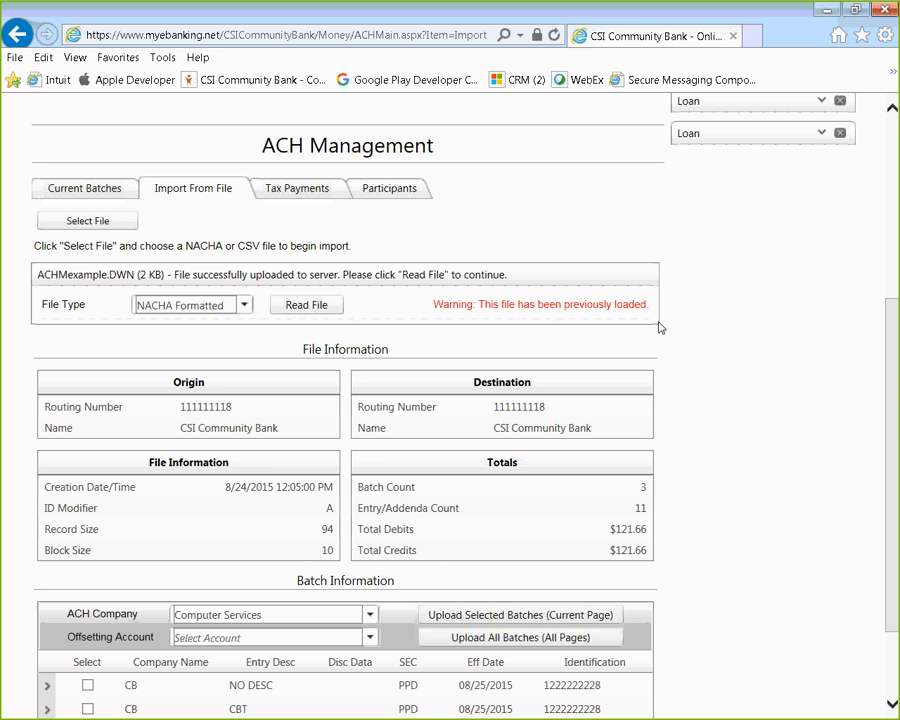
scroll(480, 362, down, 2)
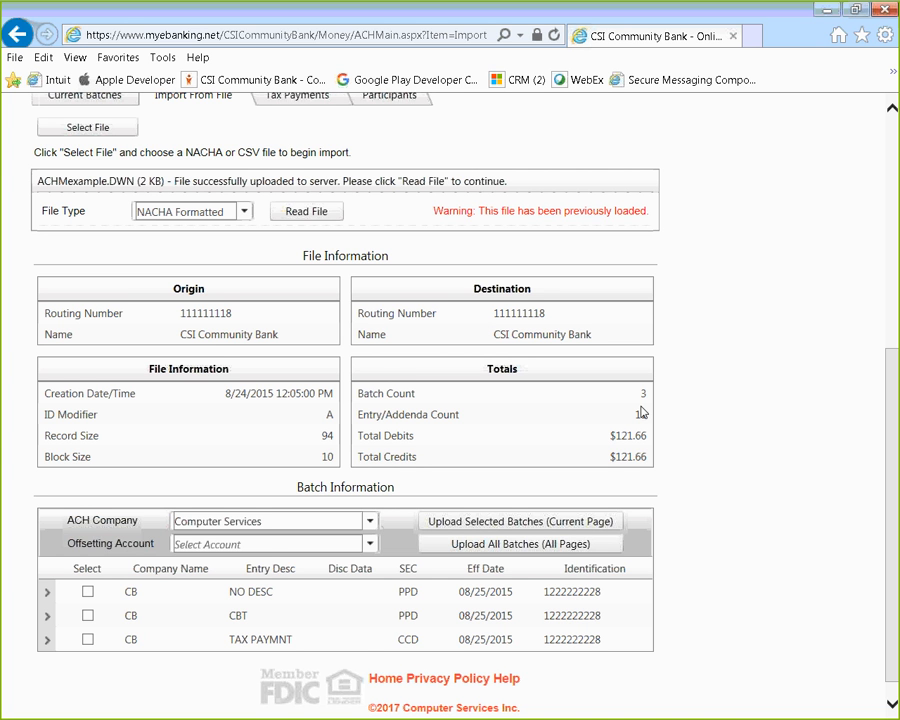
scroll(568, 463, down, 1)
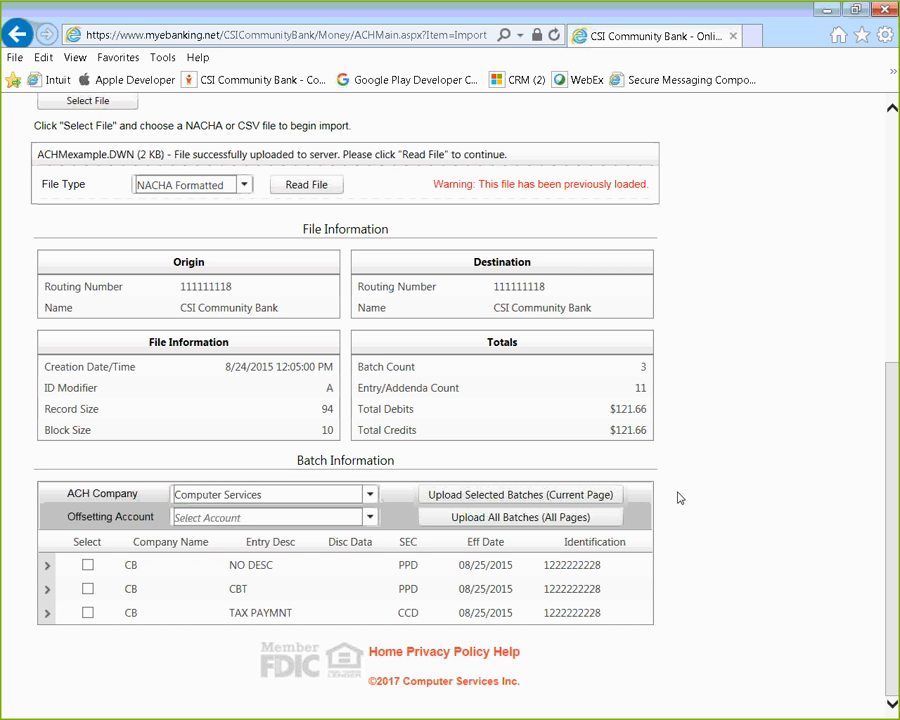
Step: Choose Computer Services as ACH company and the first Checking account for offsetting
click(372, 498)
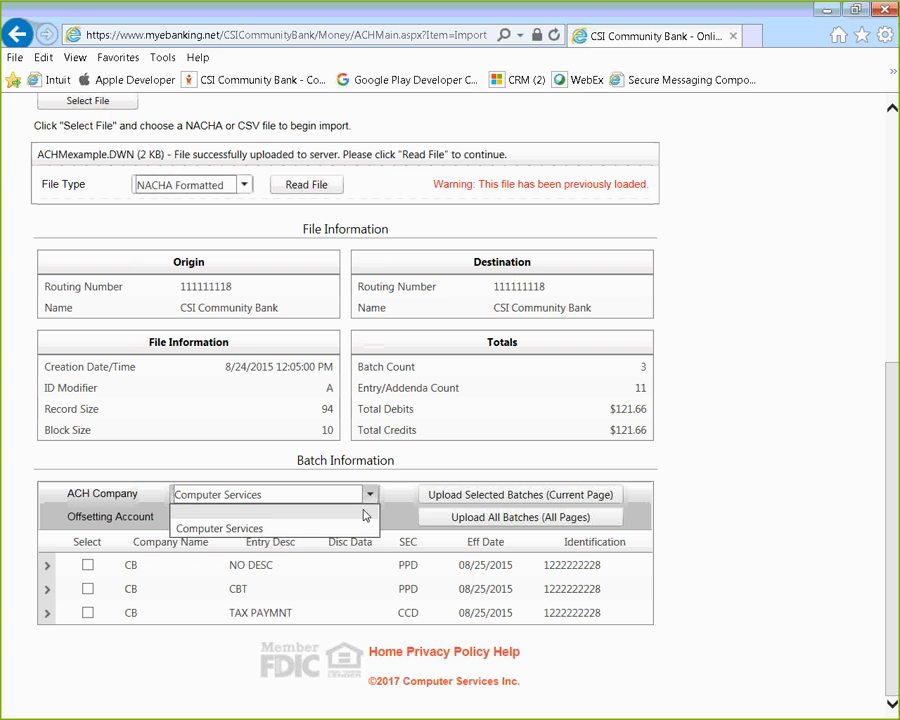
click(262, 527)
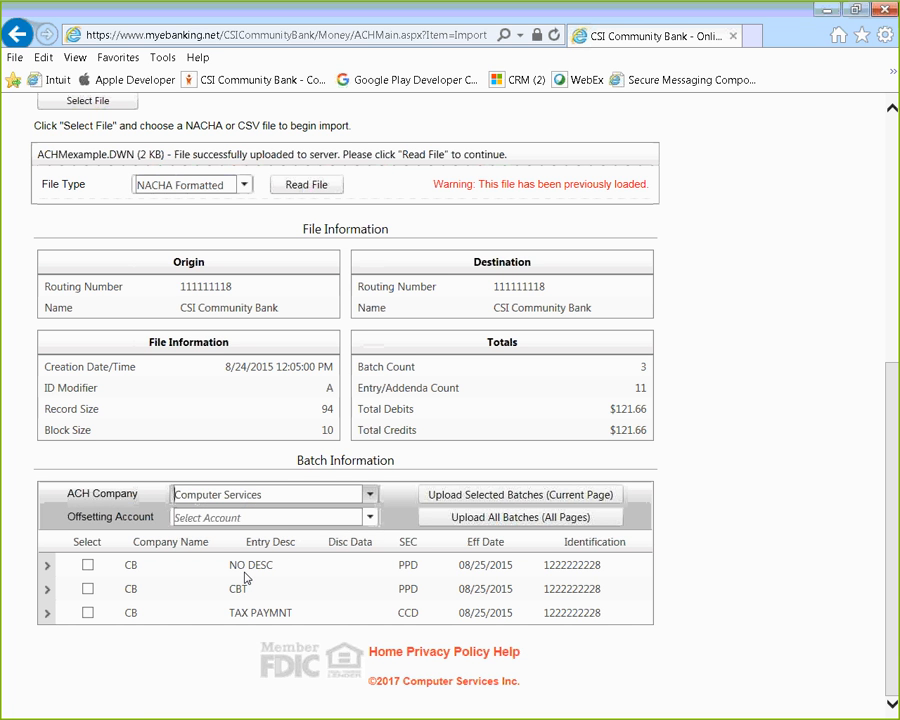
click(369, 518)
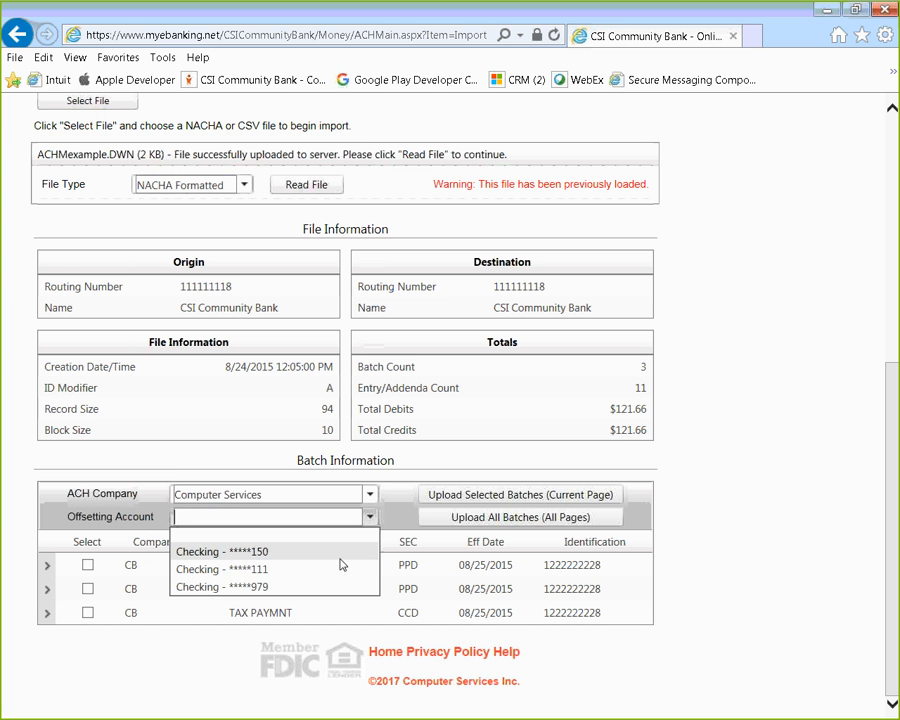
click(267, 554)
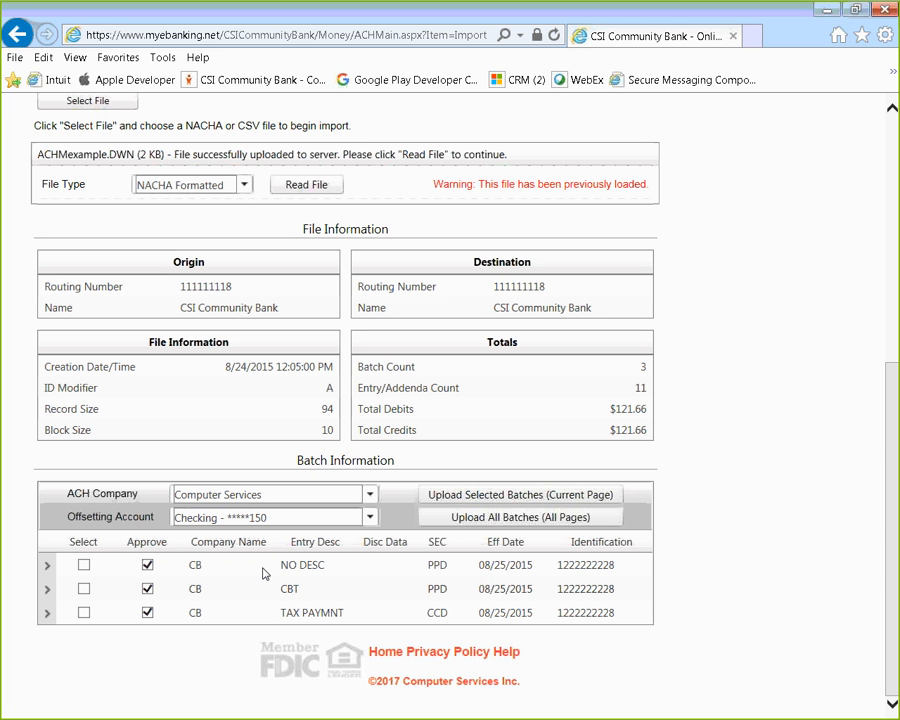
click(46, 566)
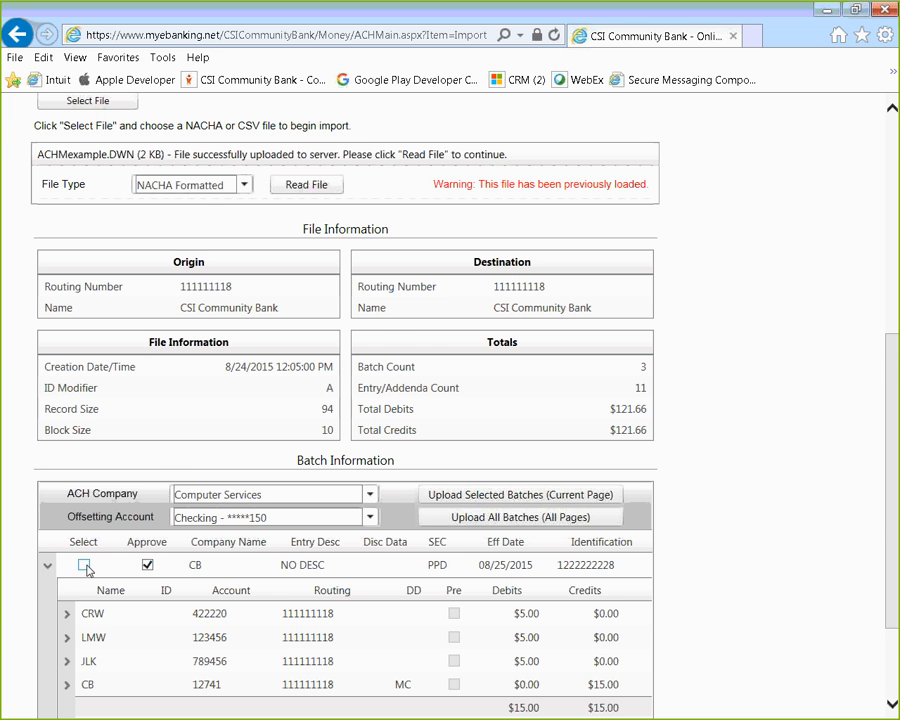
scroll(80, 570, down, 1)
click(46, 637)
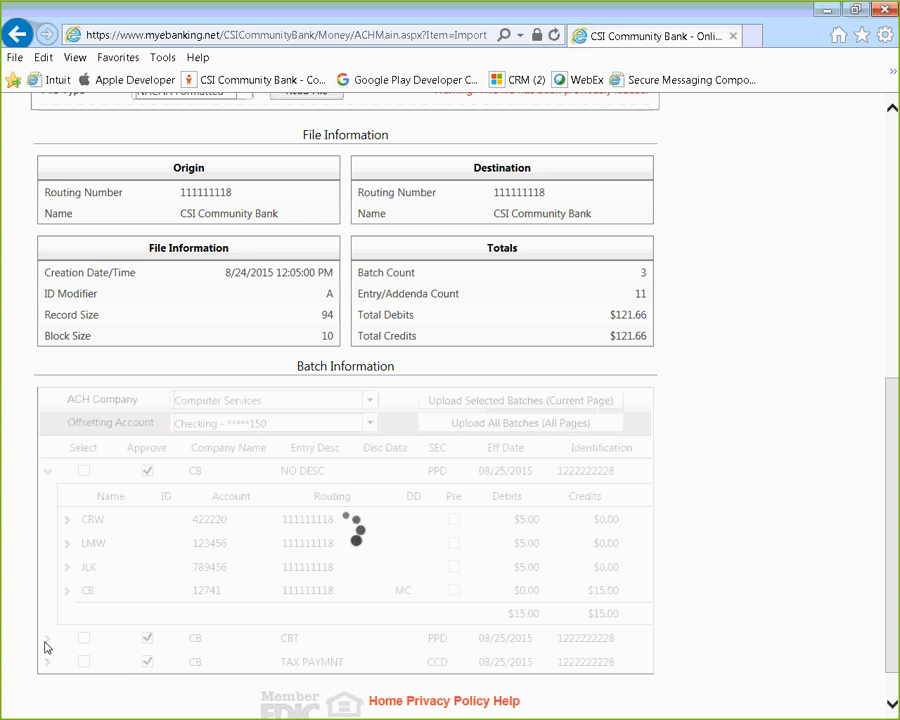
scroll(46, 590, down, 2)
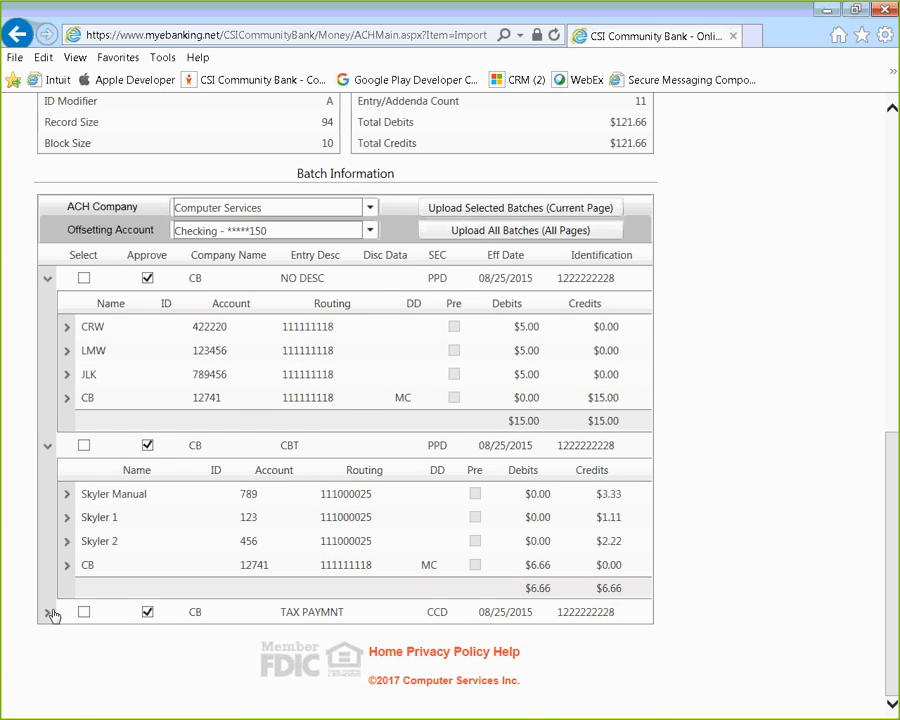
click(49, 610)
scroll(500, 565, down, 1)
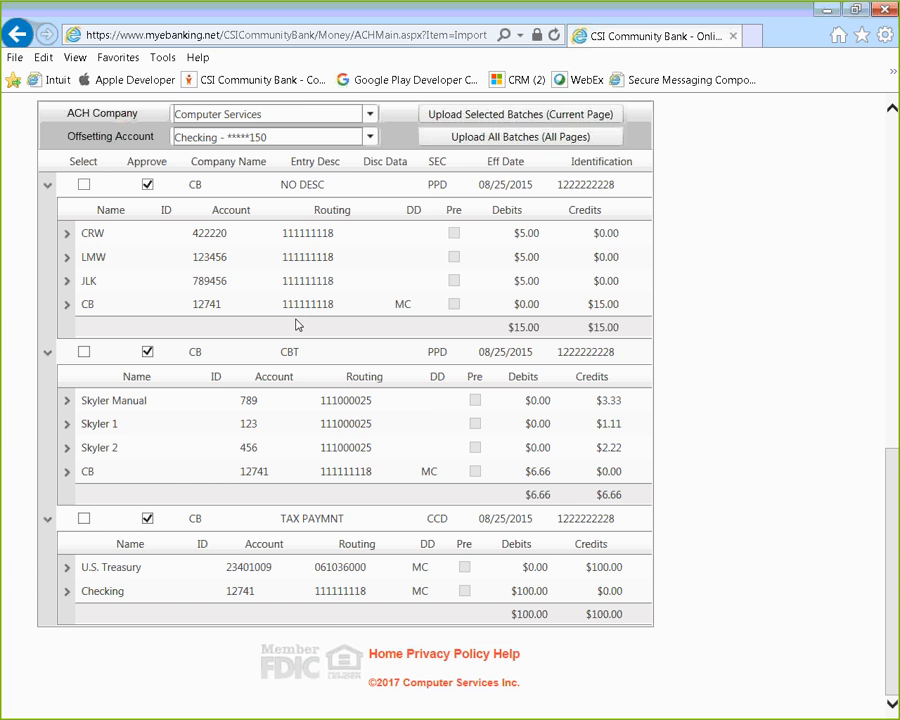
scroll(287, 544, up, 2)
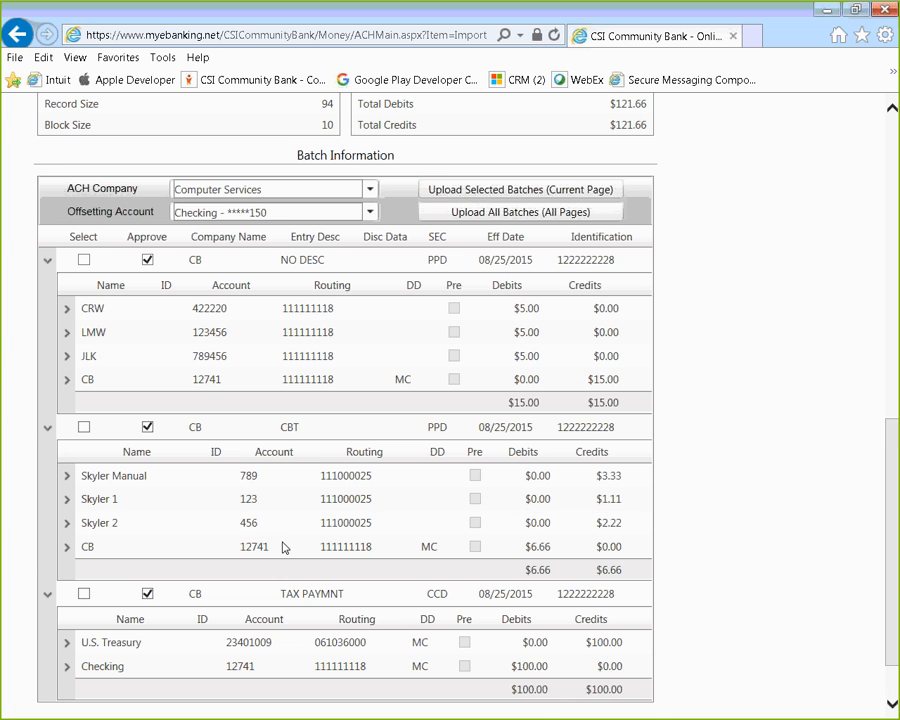
click(45, 449)
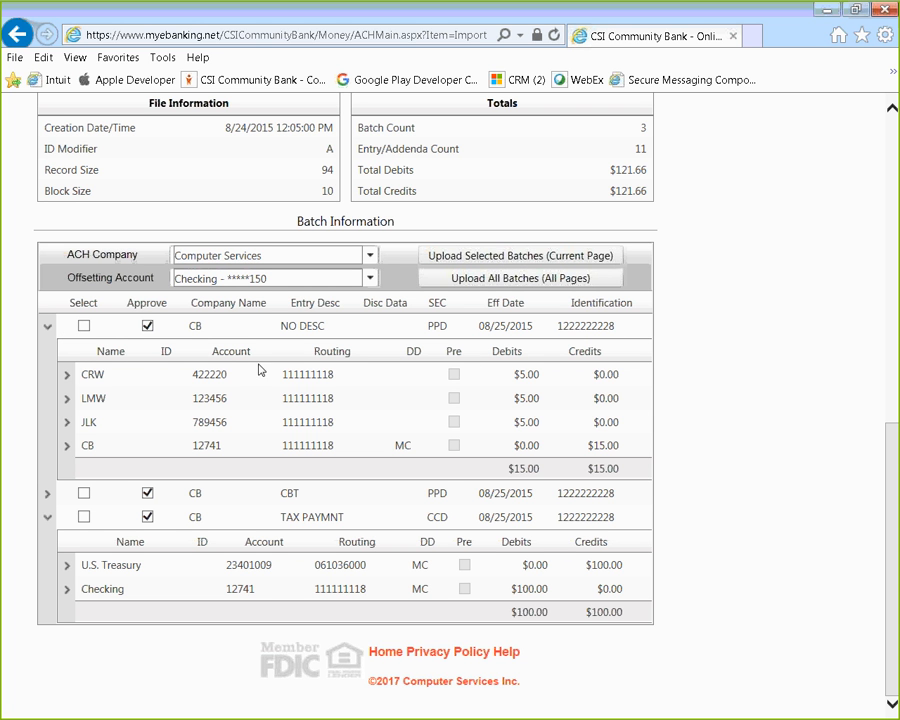
click(47, 518)
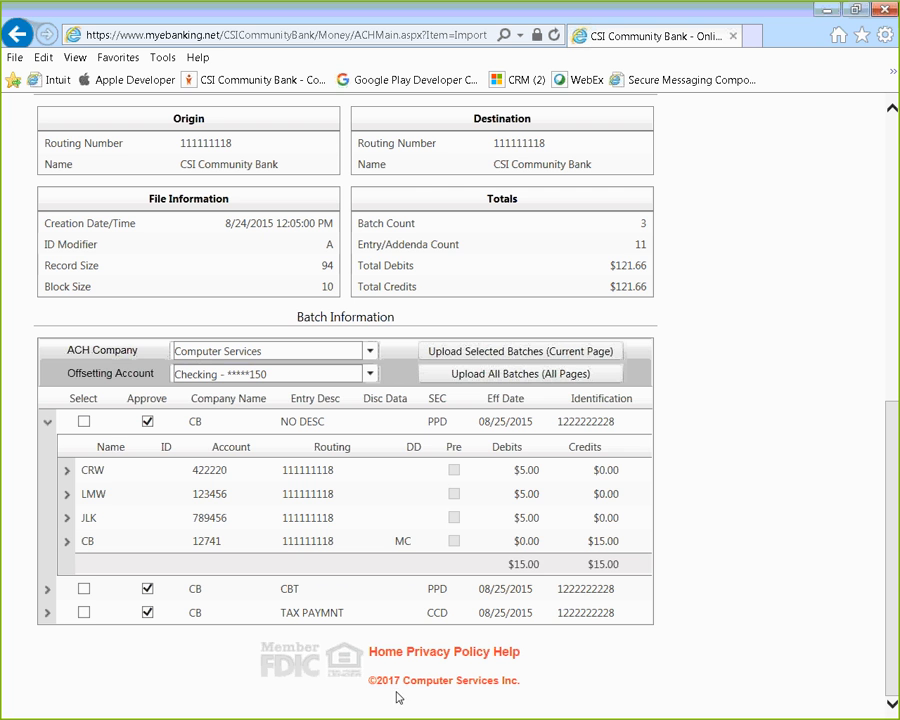
click(45, 426)
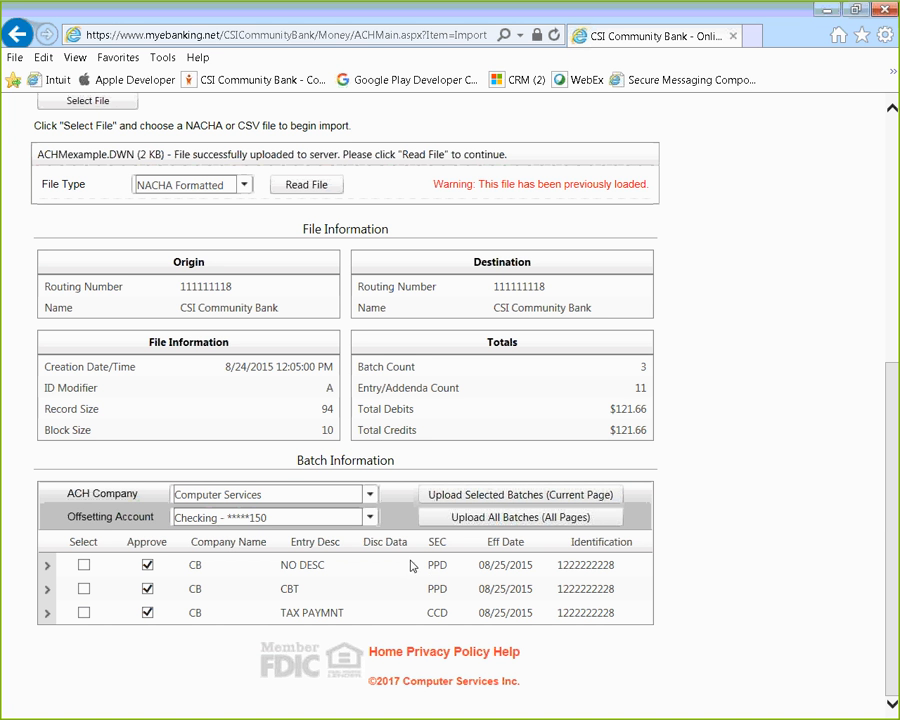
Step: Unapprove NO DESC, CBT and TAX PAYMNT, then select NO DESC and CBT for upload
click(147, 566)
click(147, 591)
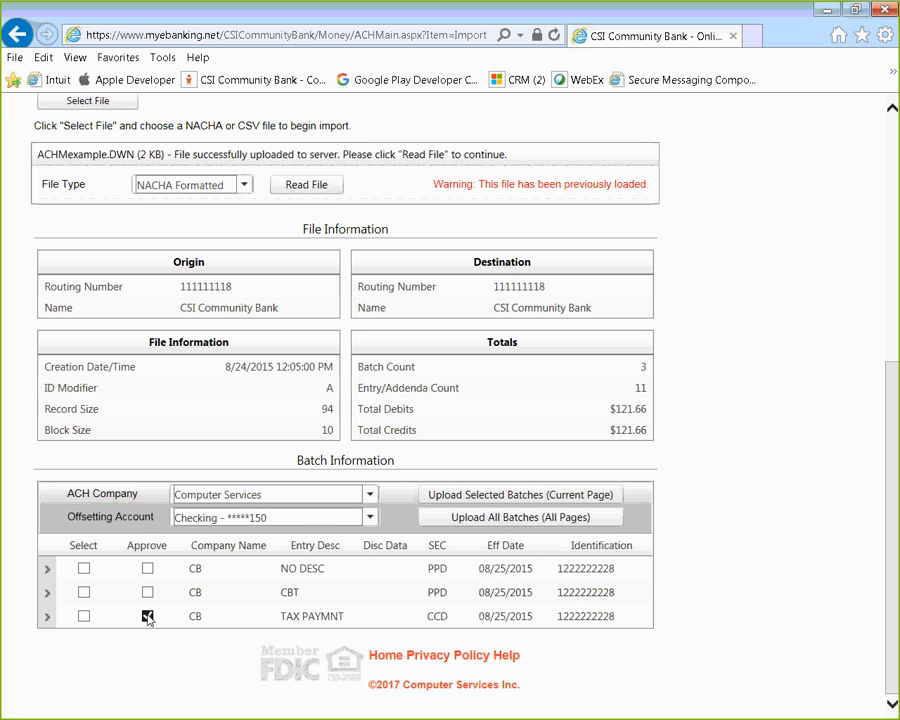
click(147, 615)
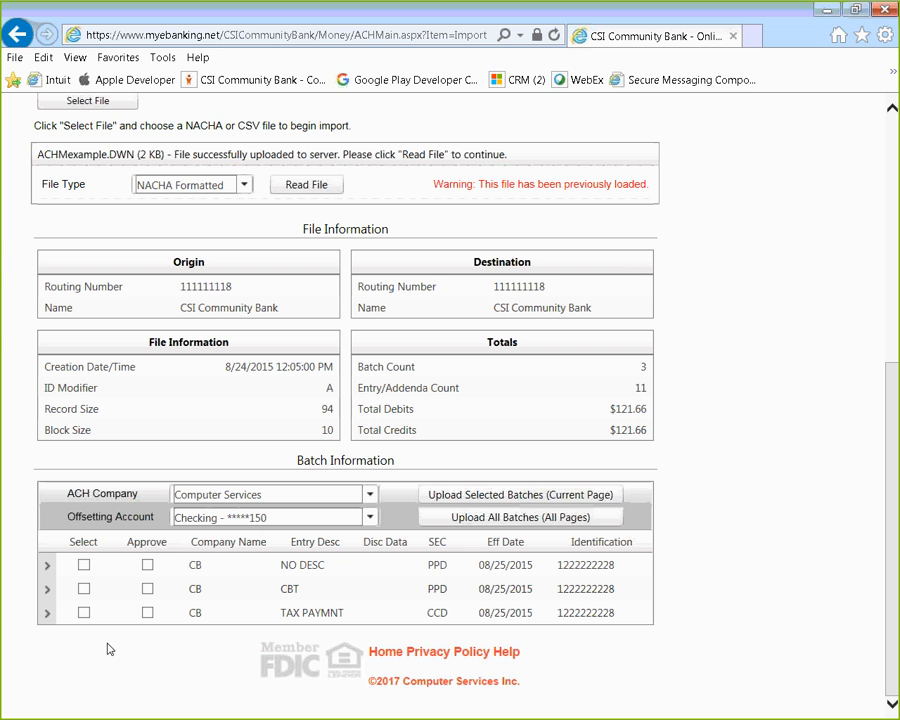
click(86, 567)
click(85, 589)
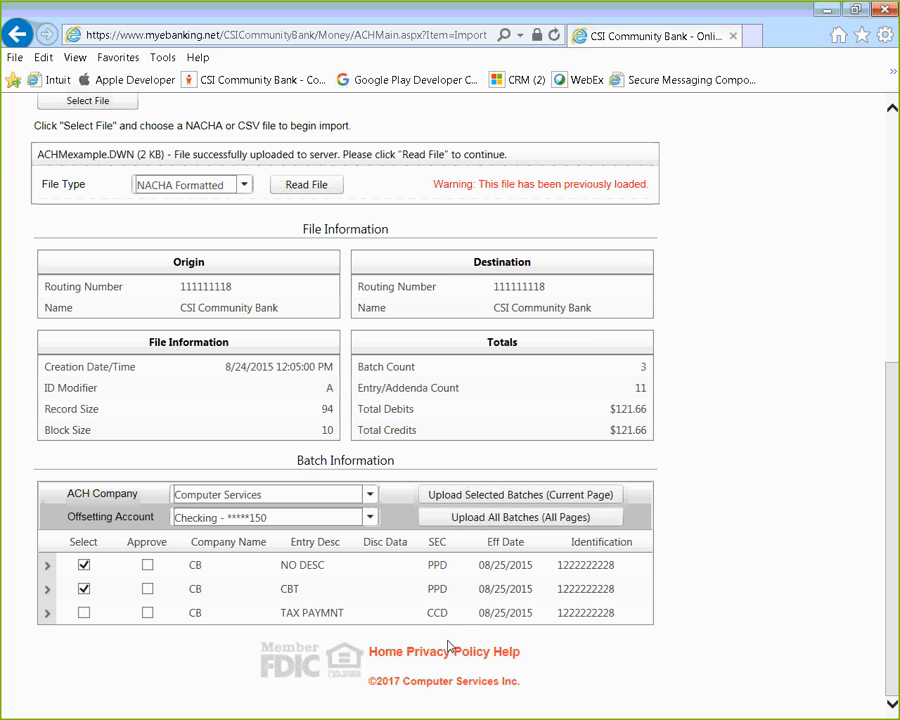
Step: Upload NO DESC and CBT with effective dates 05/23/2017 and 05/24/2017, confirming completion
click(535, 500)
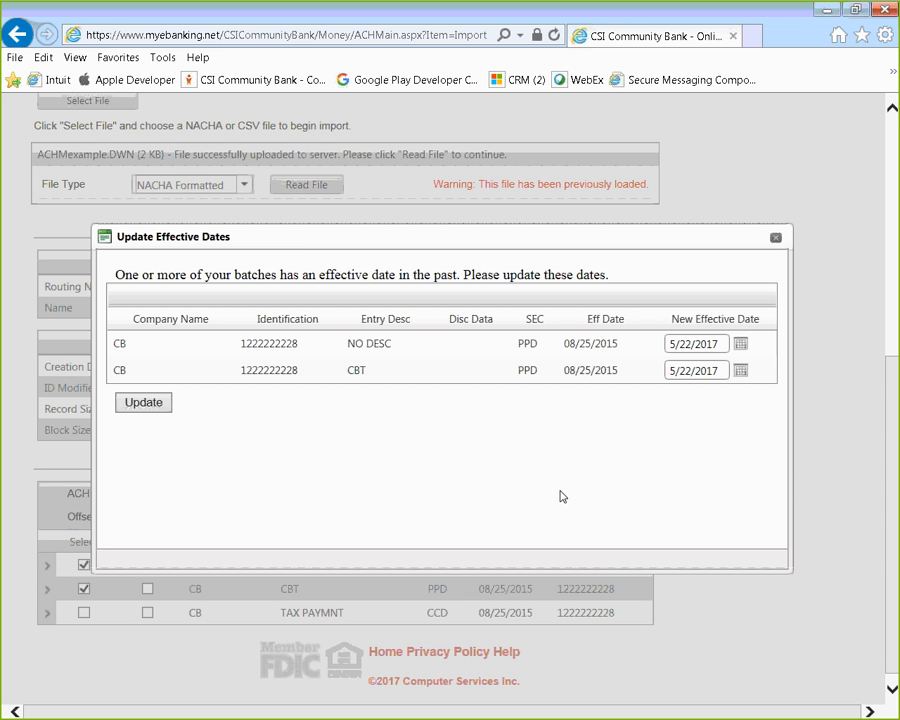
click(750, 346)
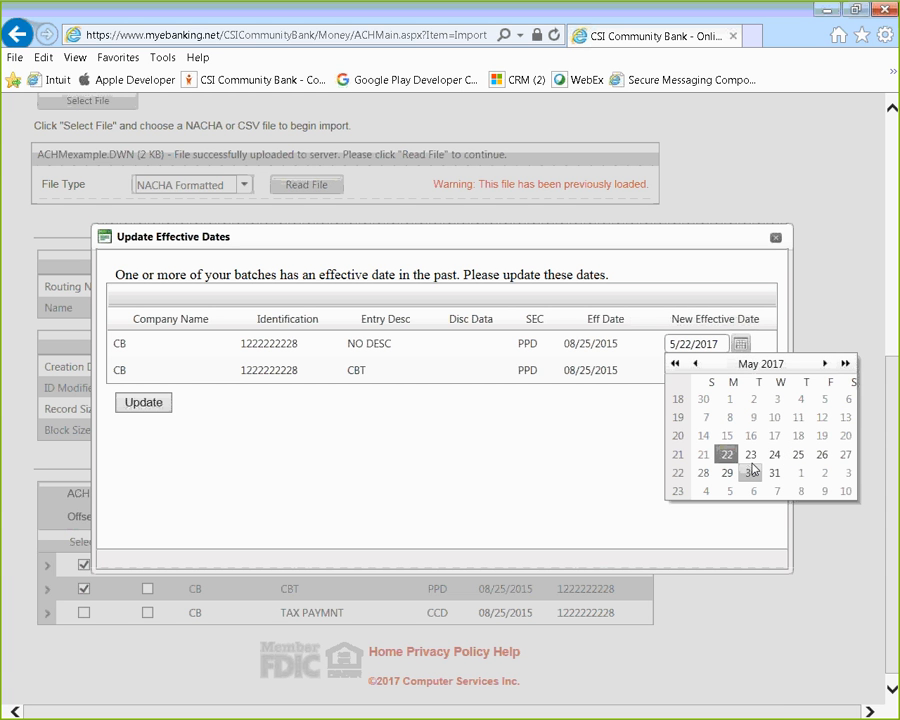
click(751, 455)
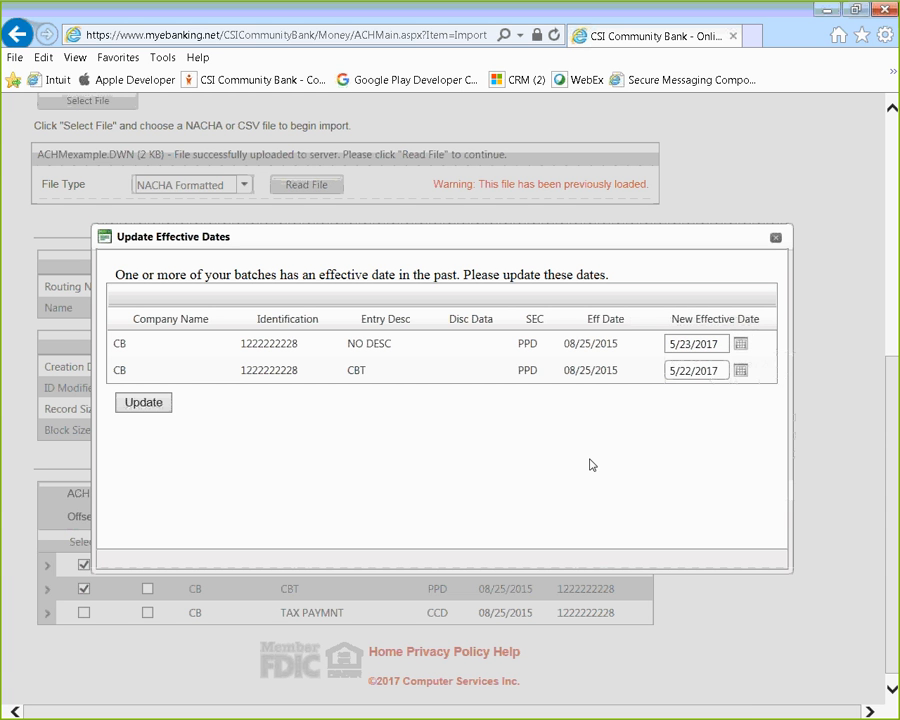
click(741, 370)
click(773, 478)
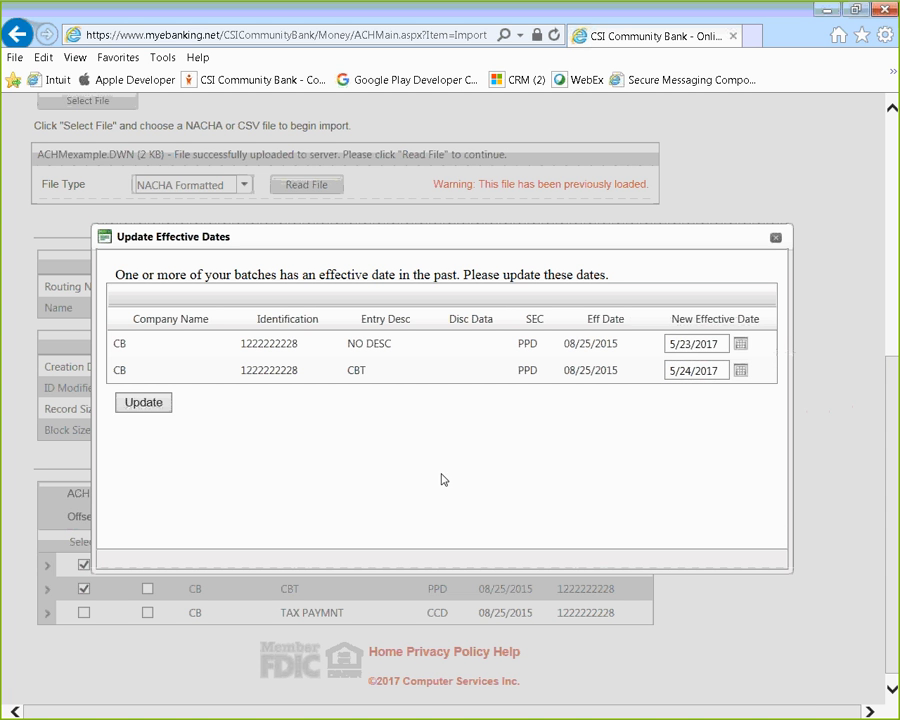
click(145, 404)
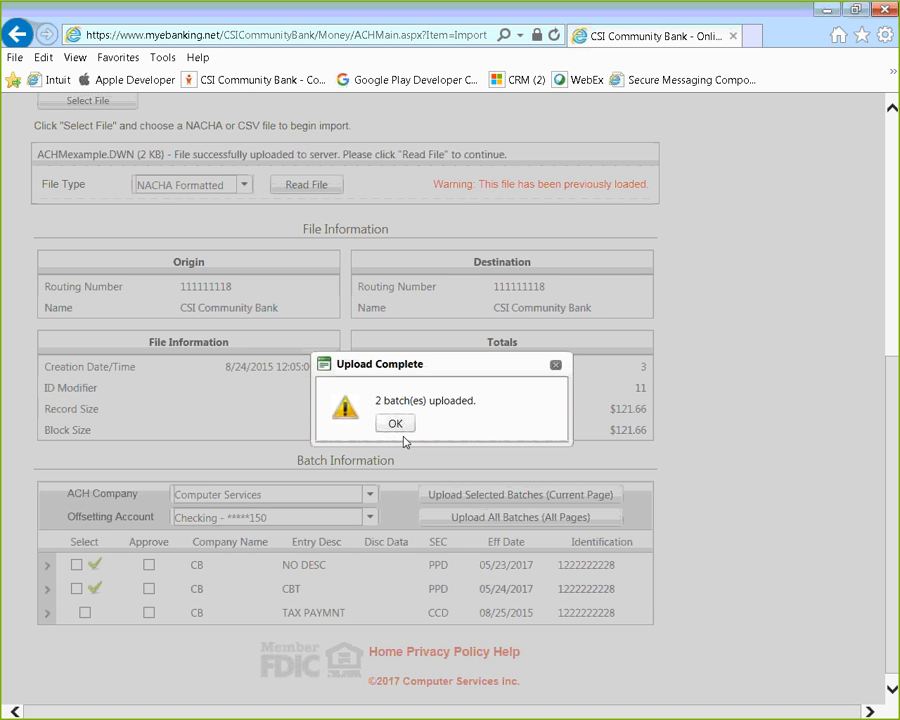
click(392, 425)
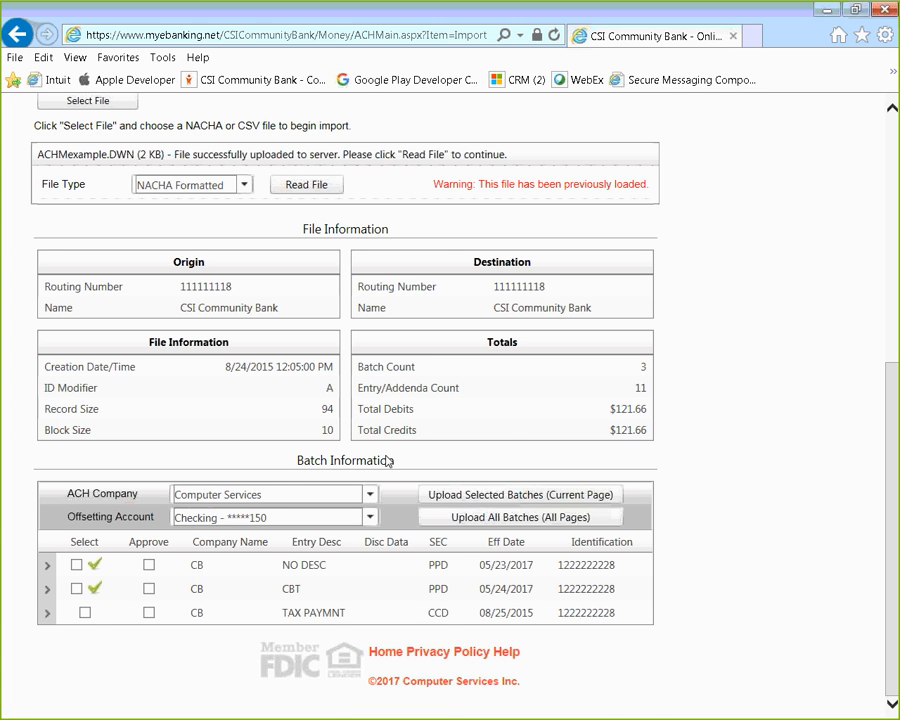
scroll(746, 564, up, 1)
scroll(746, 564, up, 5)
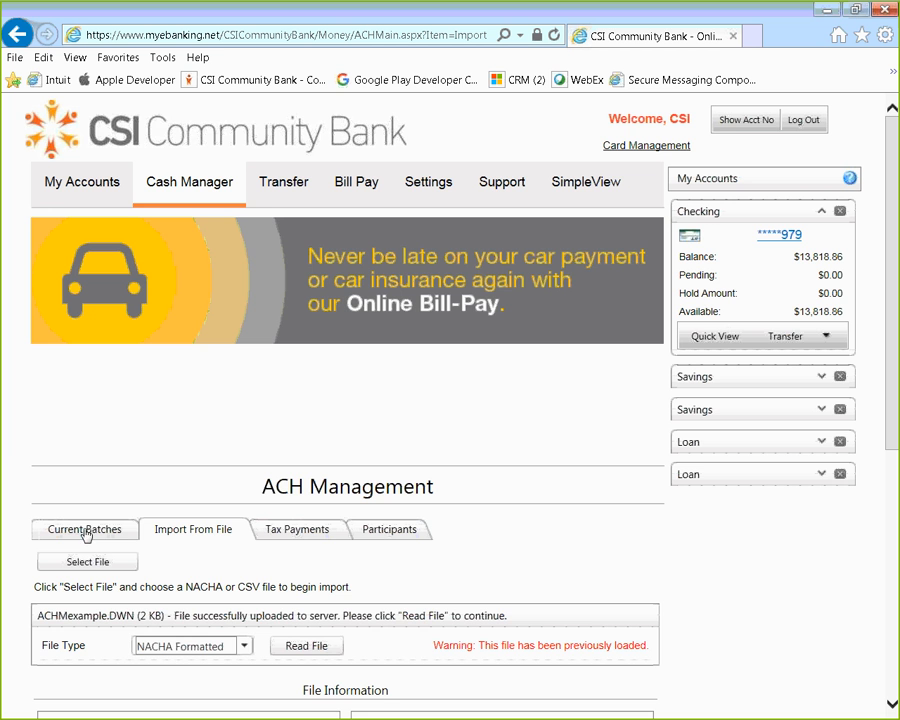
Step: Review Current Batches: NO DESC ($15.00) and CBT ($6.66) listed as unapproved scheduled batches
click(100, 532)
scroll(98, 530, down, 3)
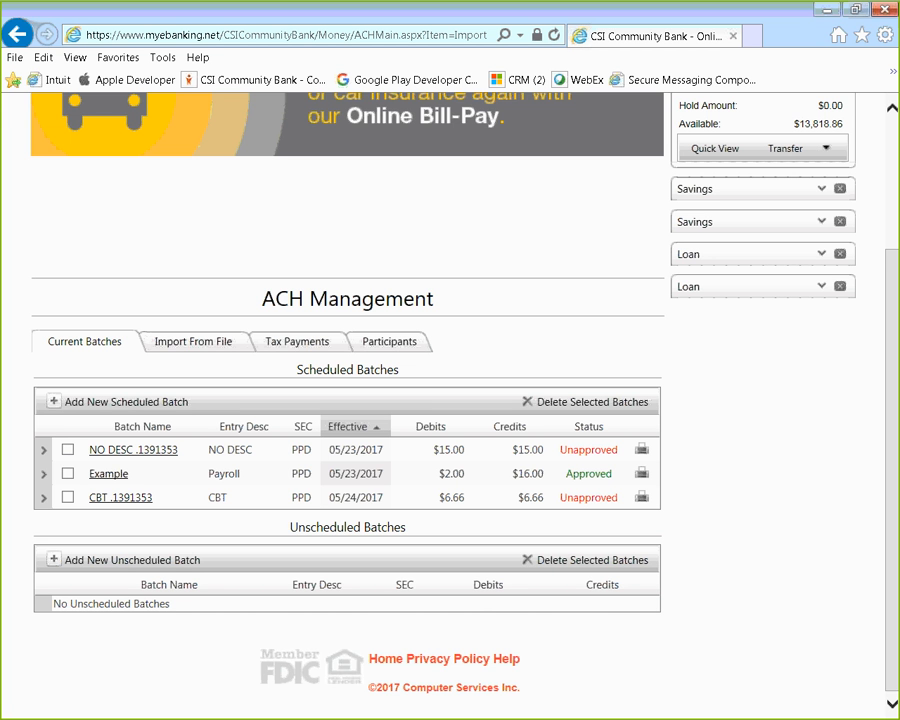
scroll(252, 550, up, 3)
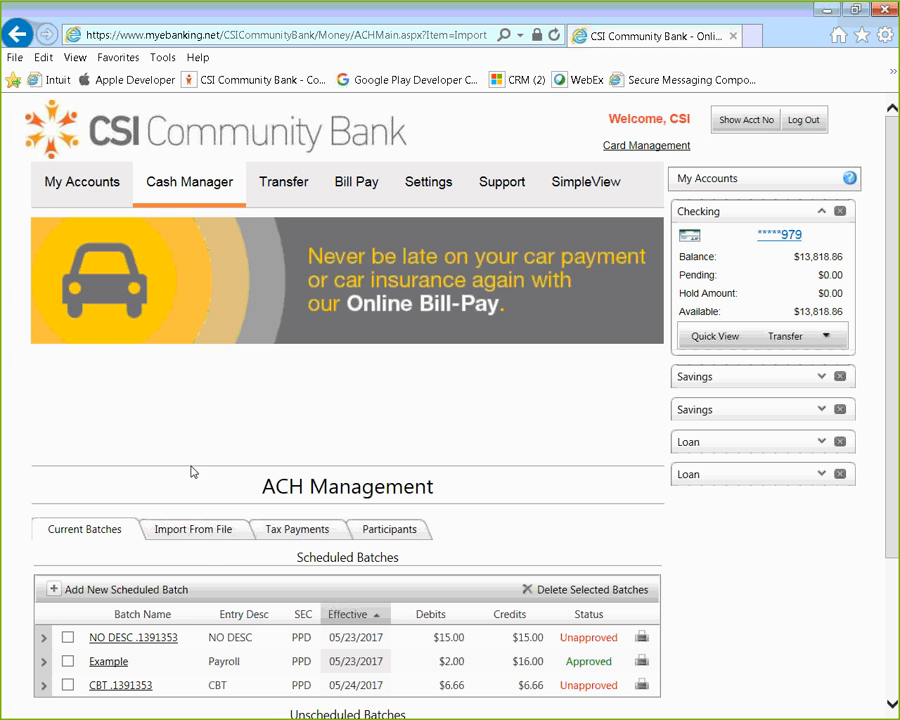
Step: Return to Import From File and upload CM CSV-Test.csv from the Desktop
click(209, 536)
scroll(209, 537, down, 2)
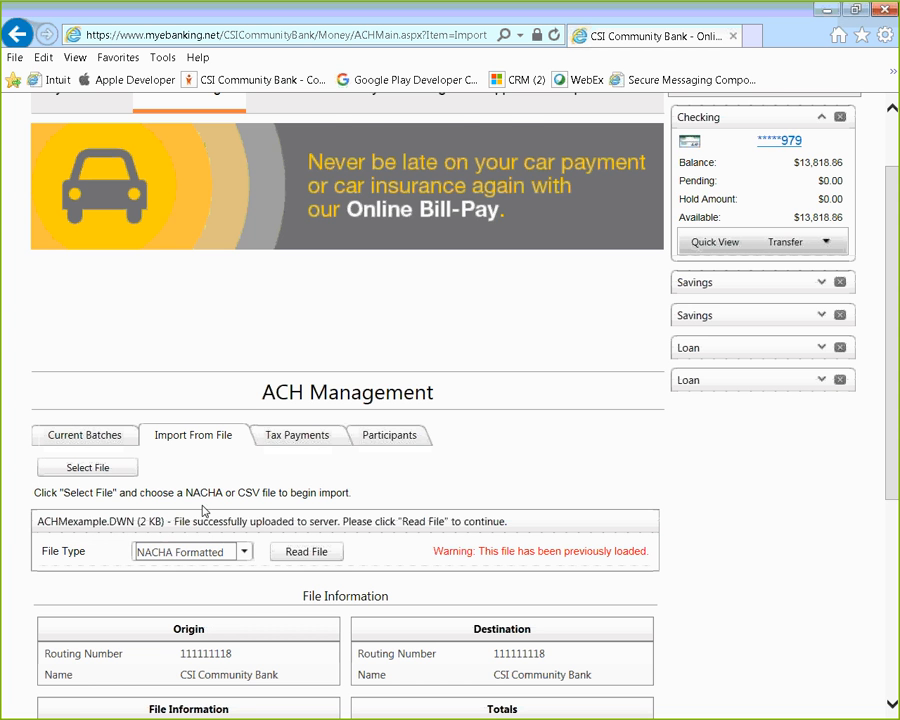
scroll(201, 495, down, 2)
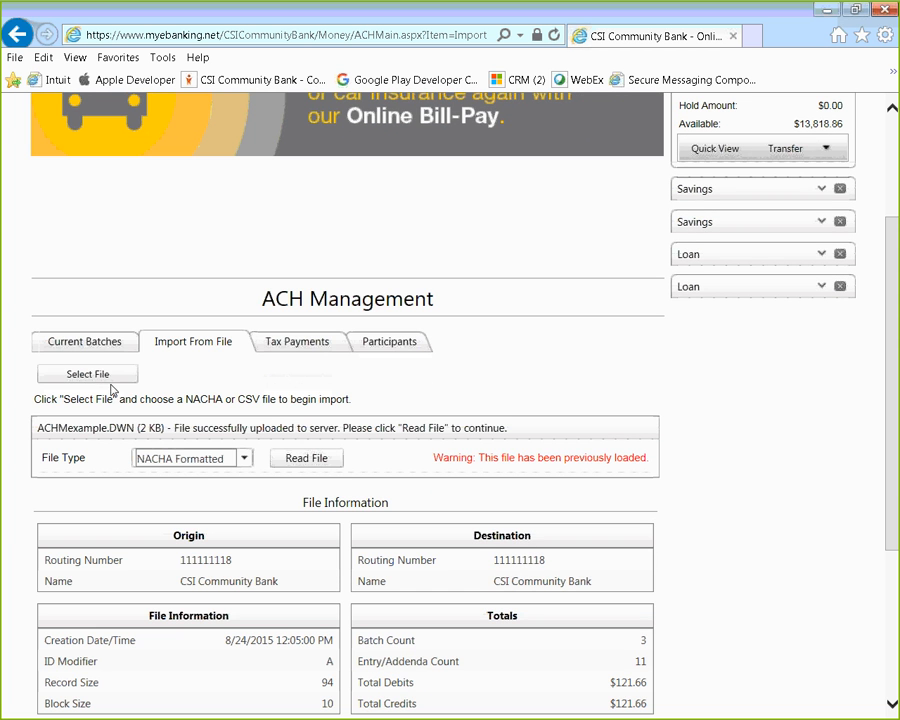
click(110, 378)
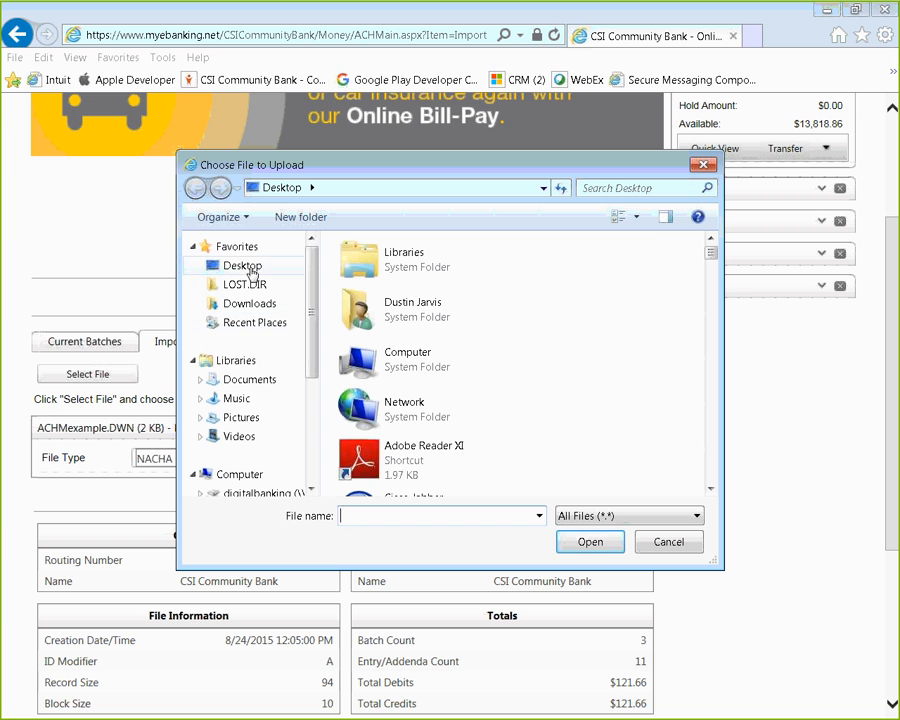
click(250, 272)
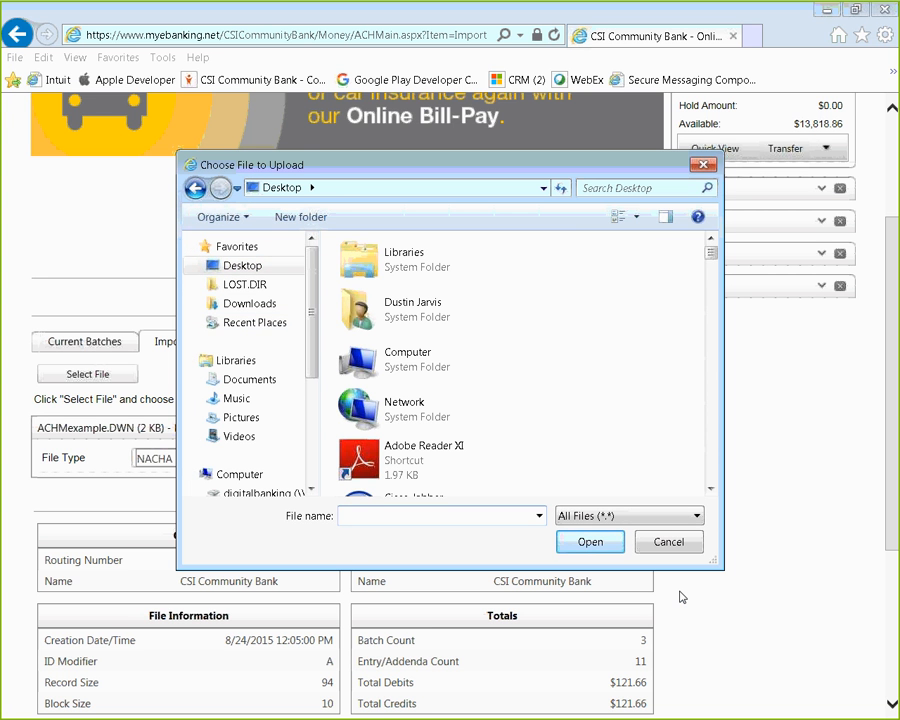
text(cm)
key(Down)
key(Down)
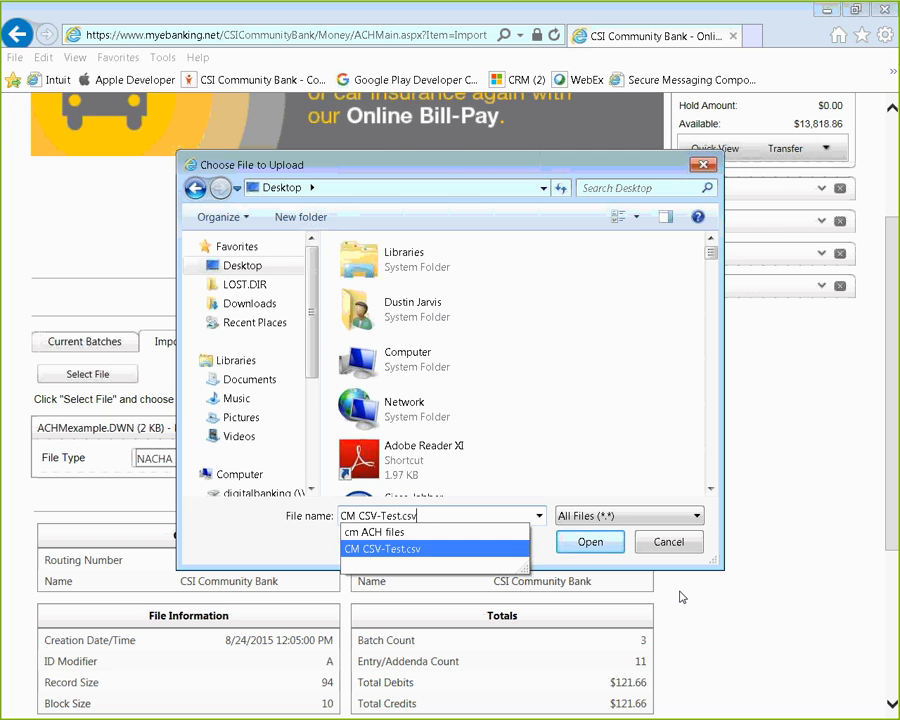
key(Return)
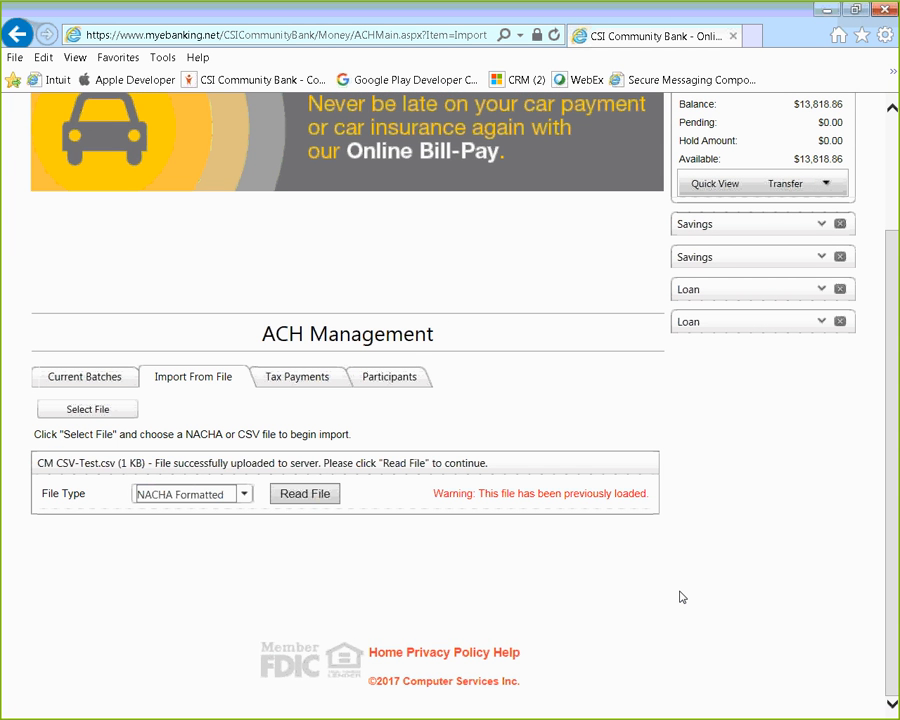
Step: Read CM CSV-Test.csv as a Delimited file and review its four layout fields
click(247, 494)
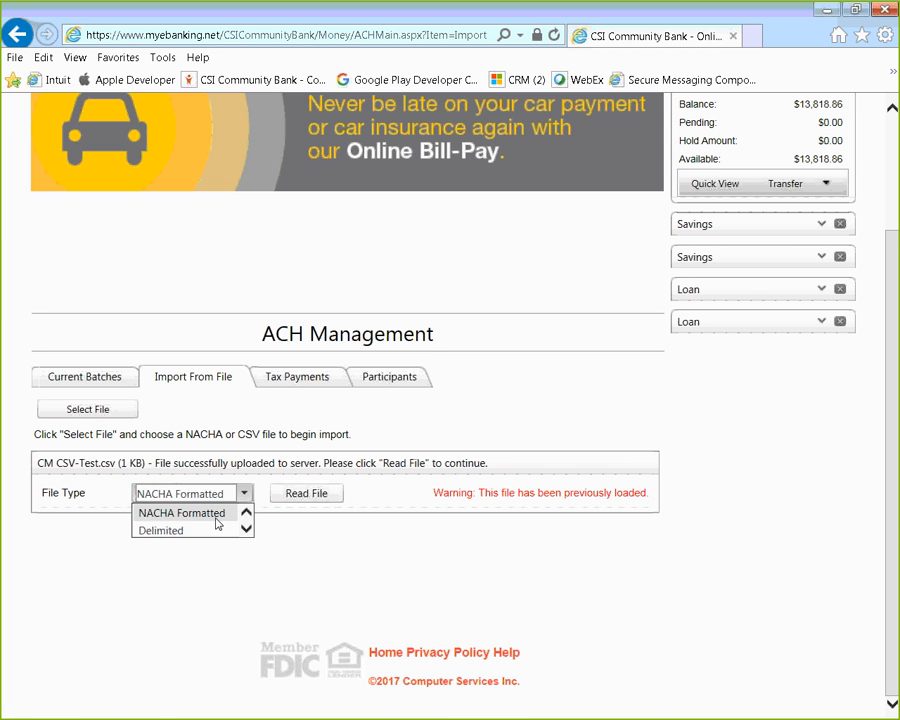
click(203, 532)
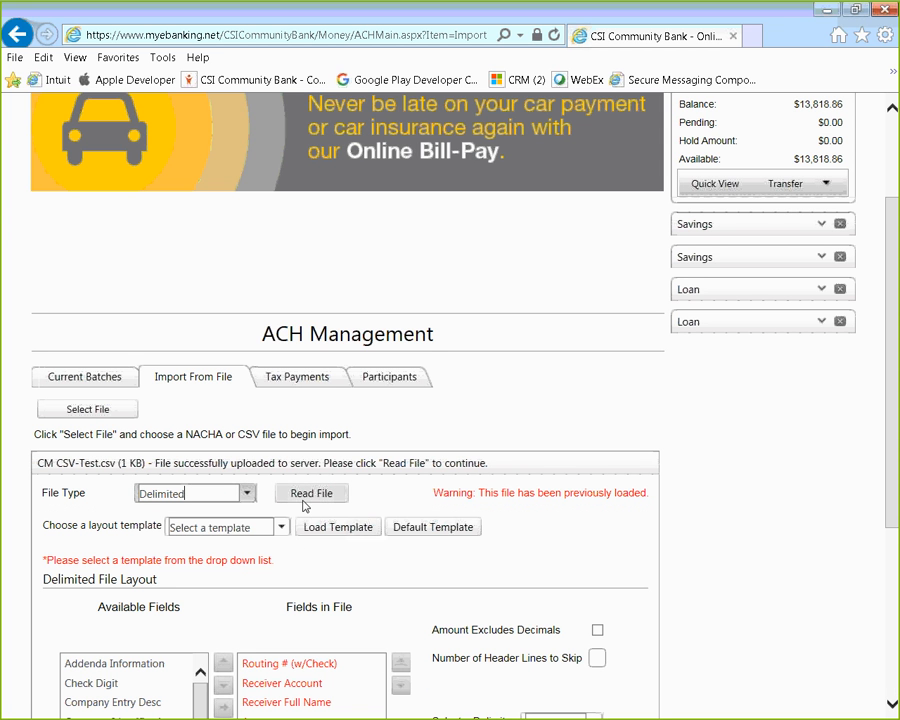
click(308, 498)
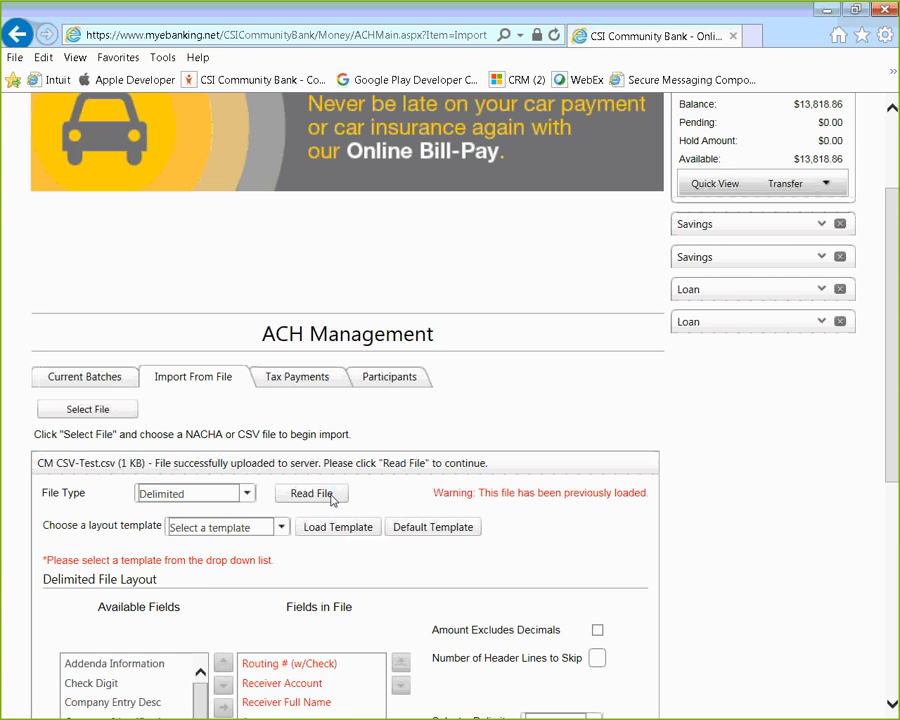
scroll(334, 495, down, 3)
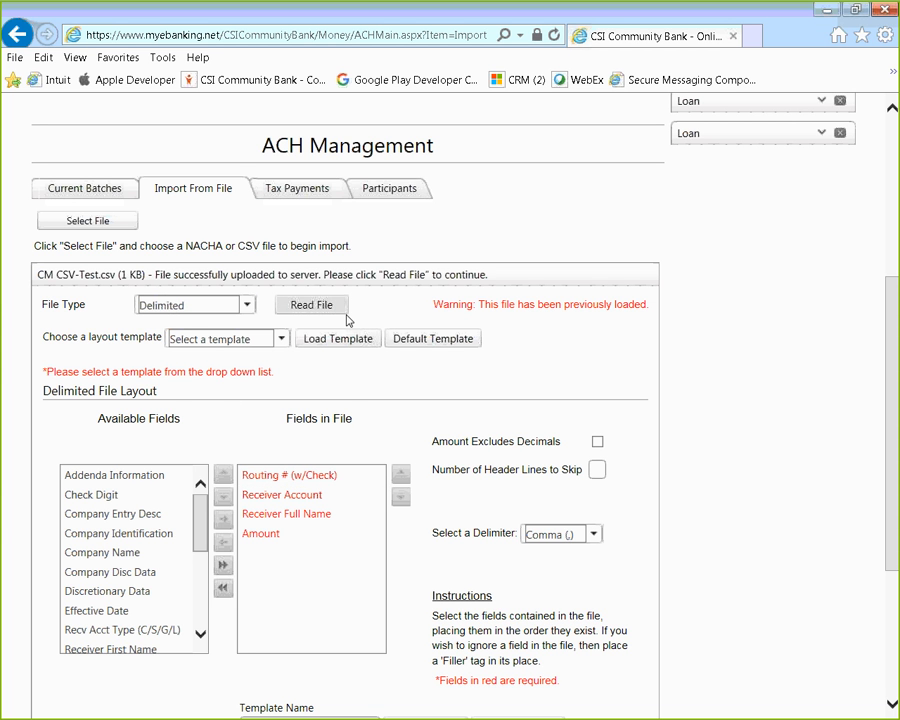
scroll(378, 444, down, 1)
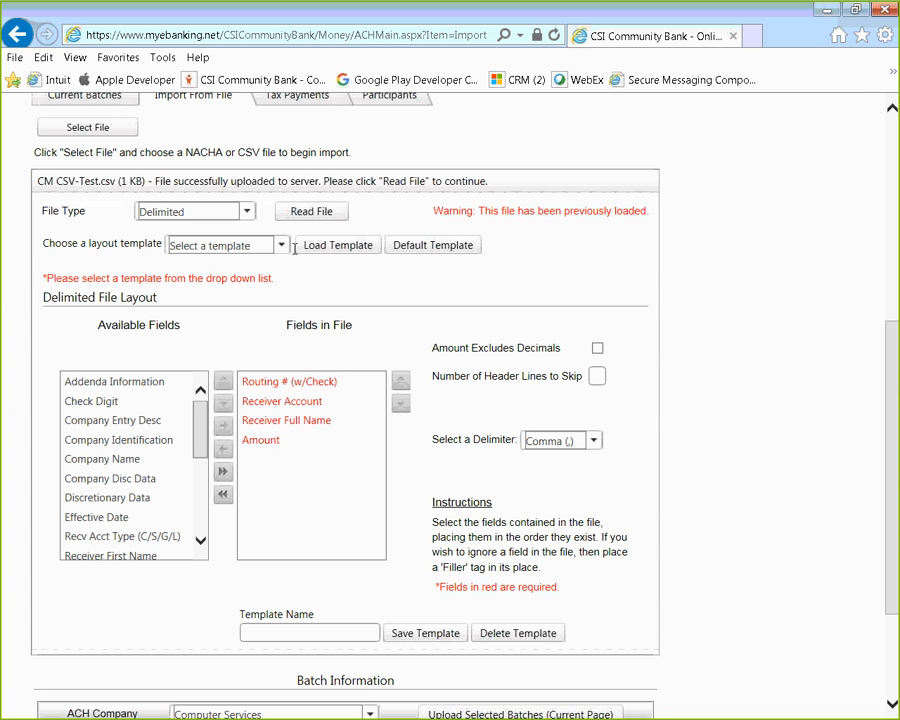
scroll(535, 455, down, 1)
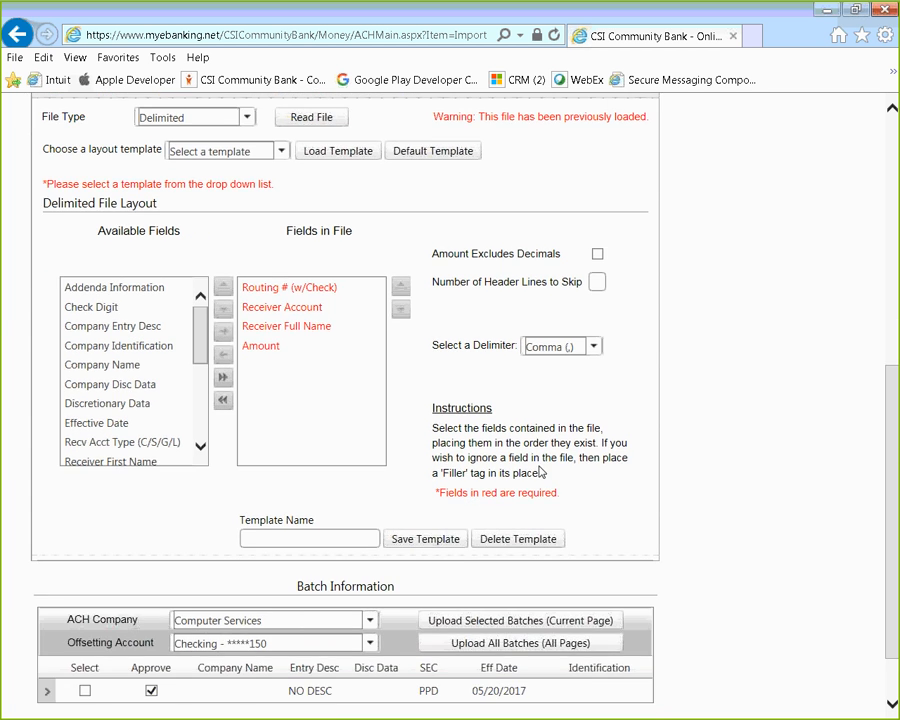
scroll(540, 468, down, 1)
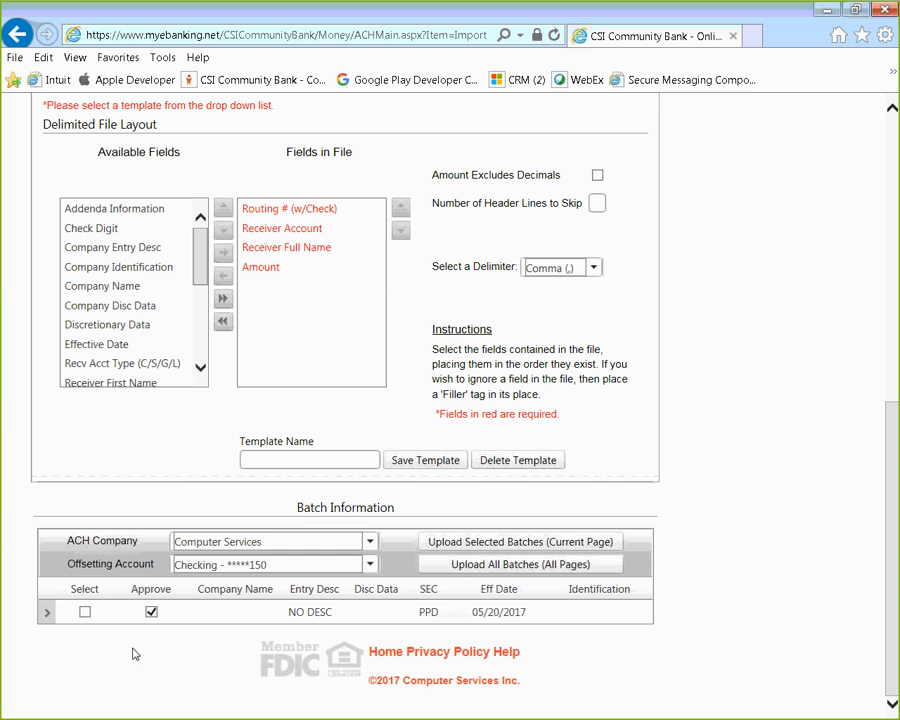
scroll(274, 634, up, 2)
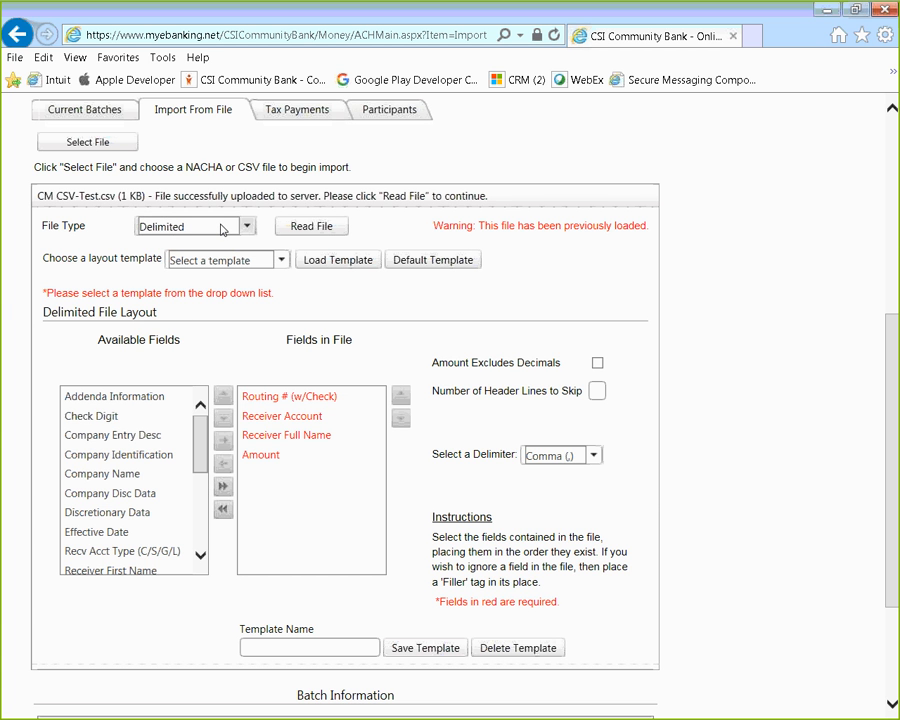
scroll(313, 240, up, 3)
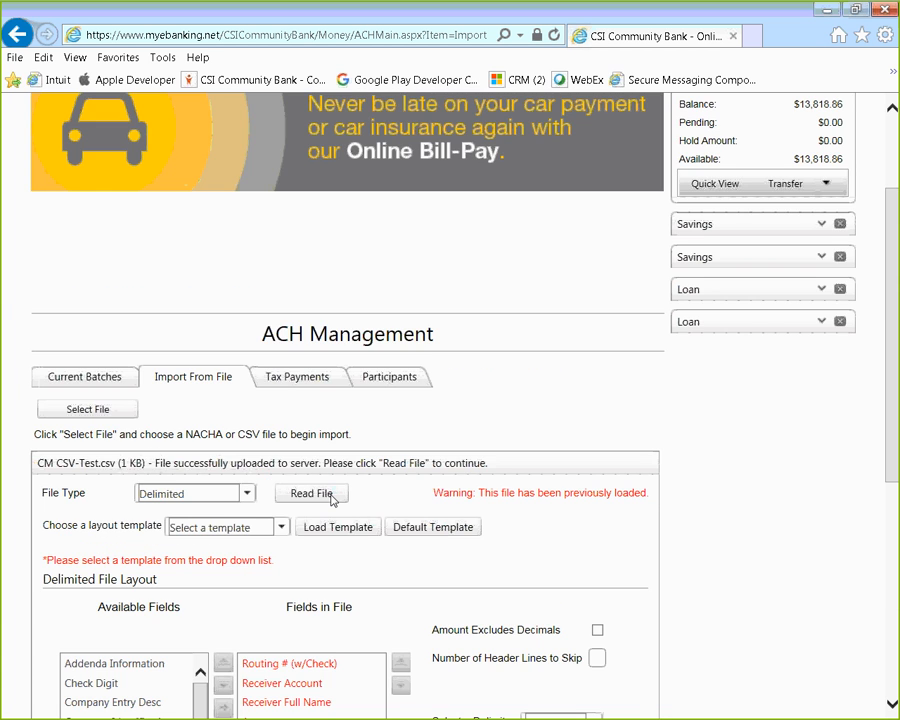
scroll(332, 500, down, 3)
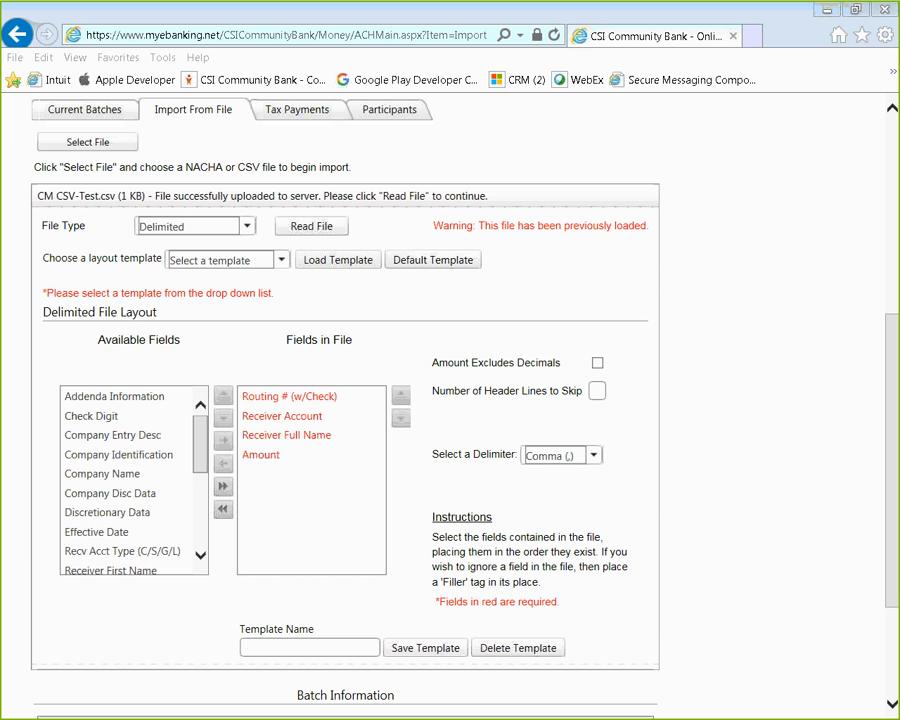
Step: Place the CM CSV-Test.csv Excel window over the bank page and check the Routing # and Account # headers
drag(0, 165, 805, 249)
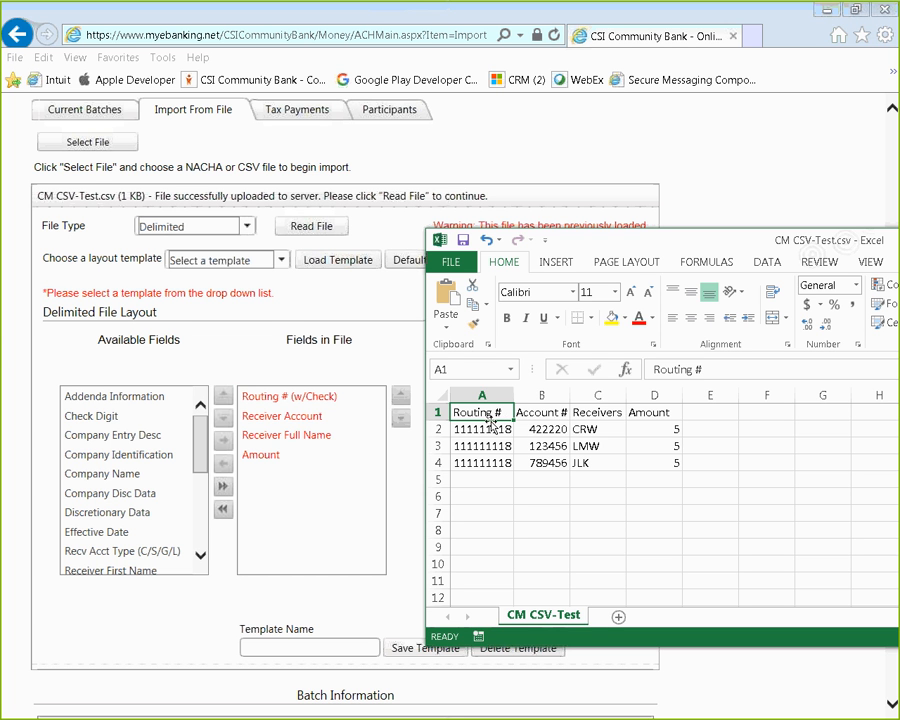
click(551, 418)
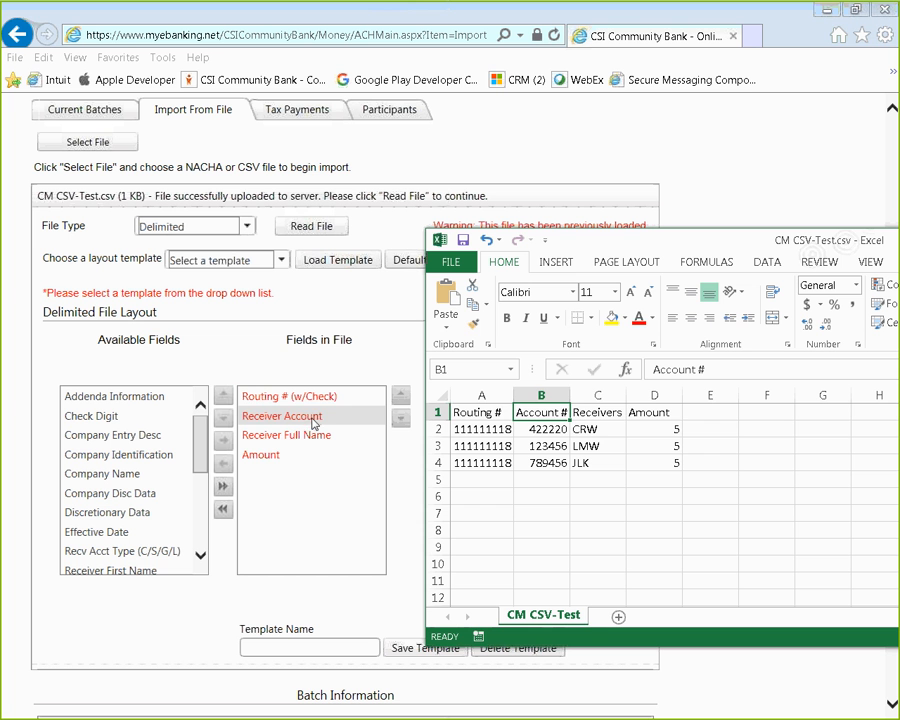
click(497, 414)
key(Right)
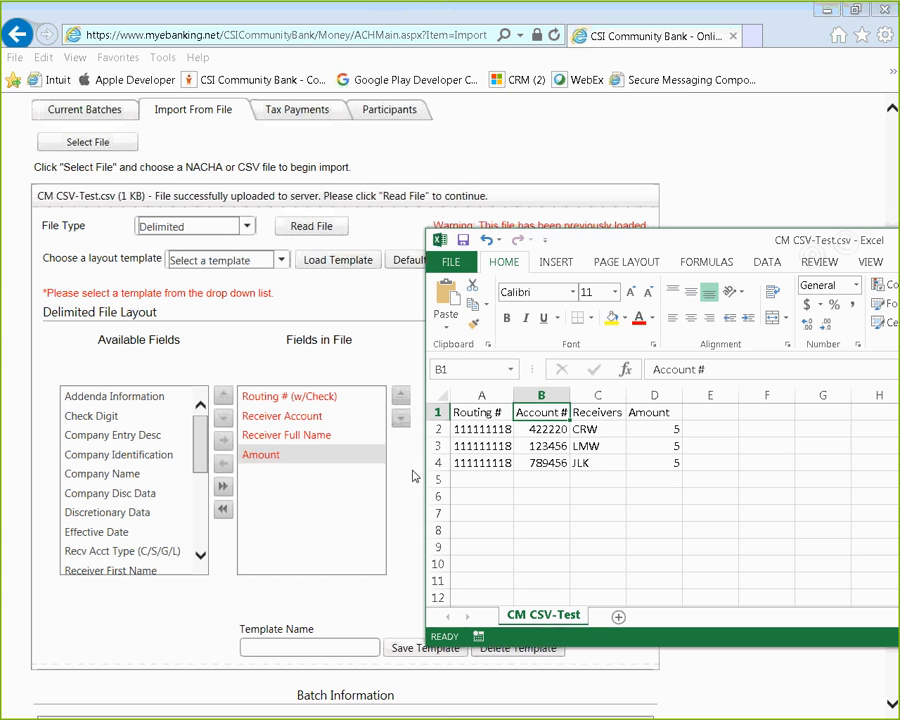
Step: Autofit column C for Receivers Full Name and compare it and Amount with Fields in File
double_click(626, 396)
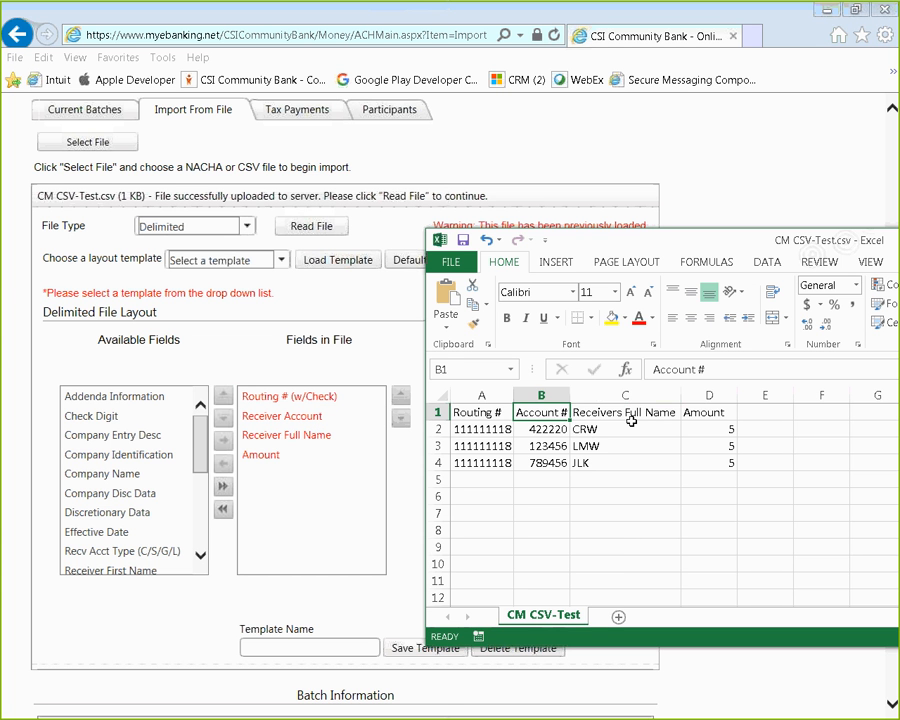
click(626, 428)
click(626, 414)
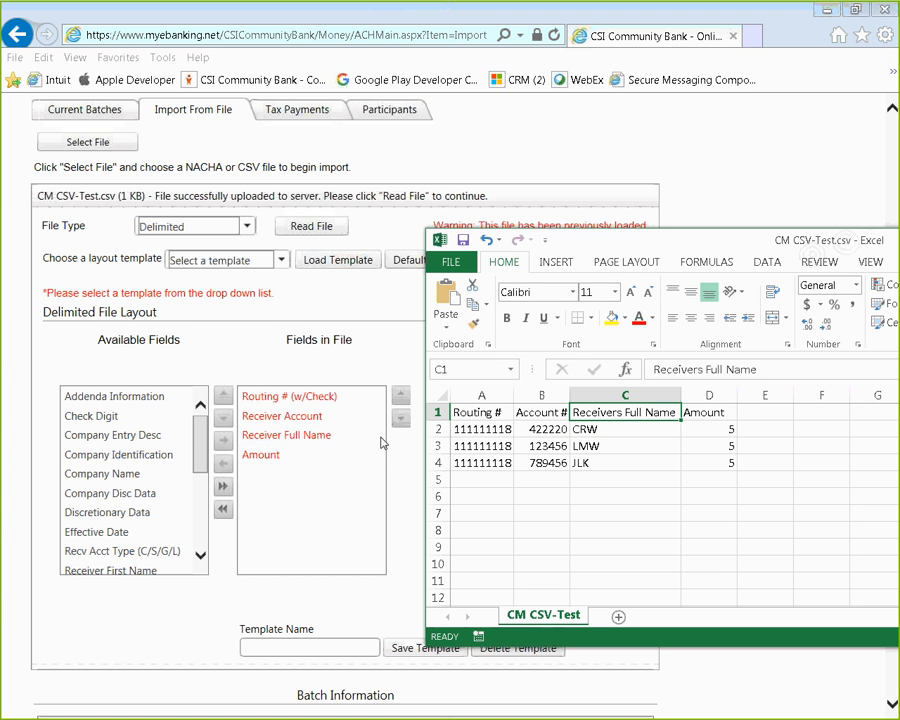
click(724, 412)
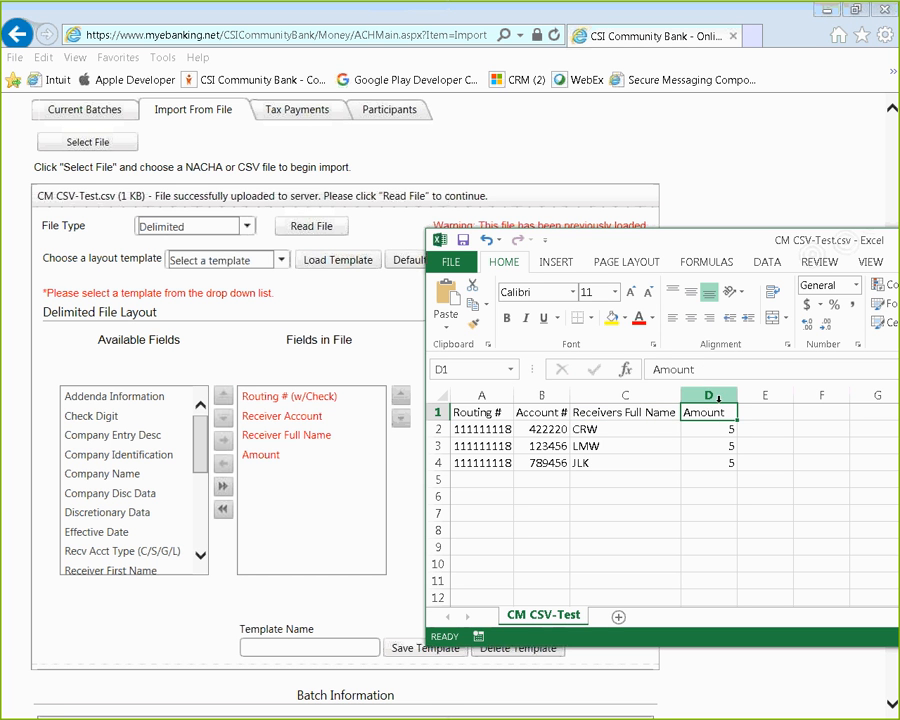
click(290, 458)
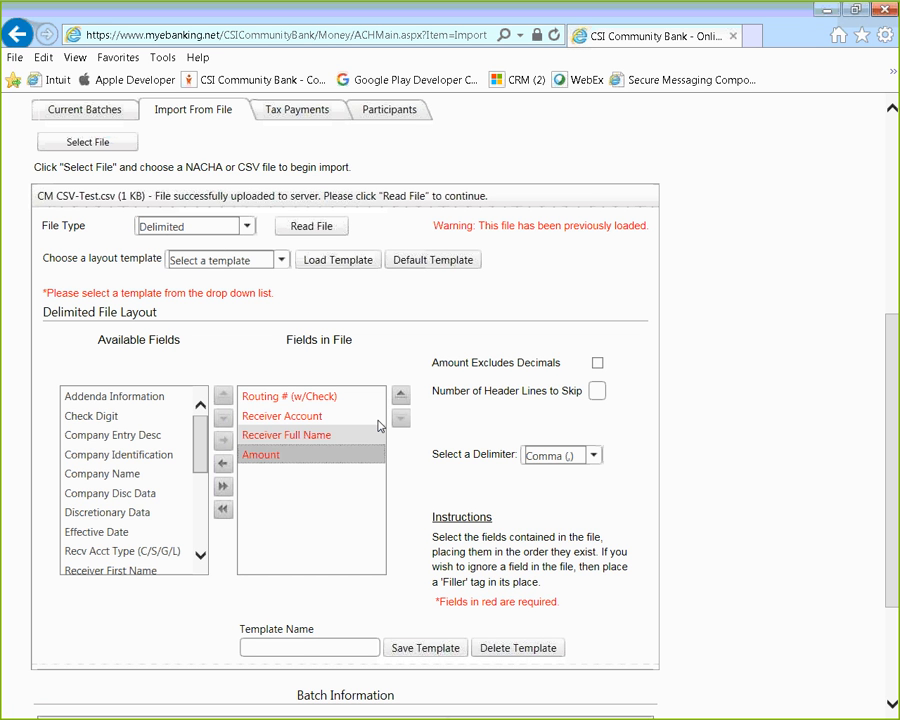
click(203, 438)
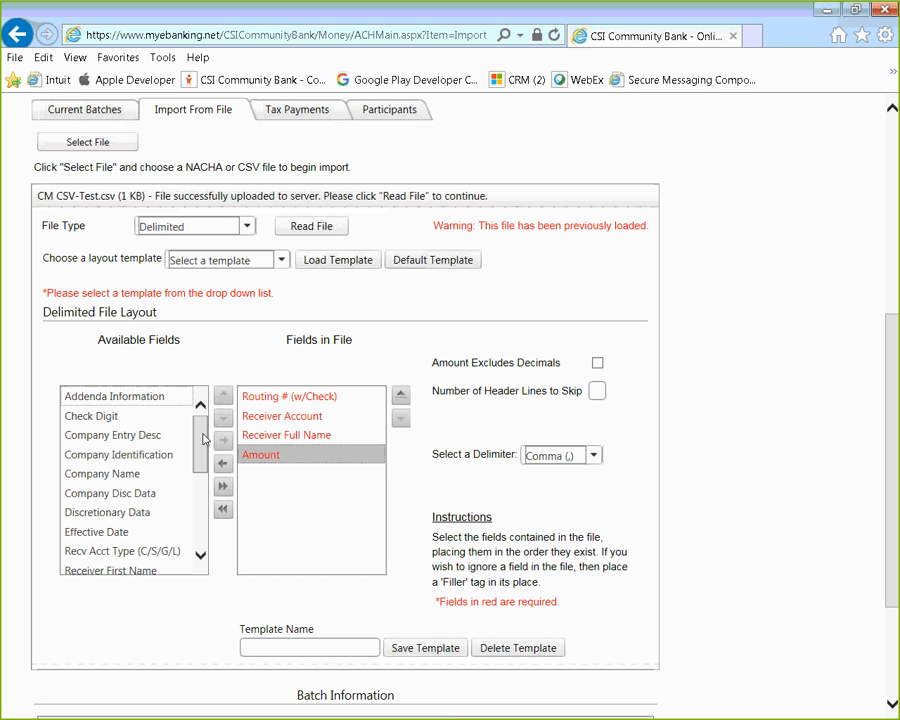
mouse_move(203, 438)
mouse_down()
mouse_move(195, 516)
mouse_move(200, 441)
mouse_up()
click(100, 422)
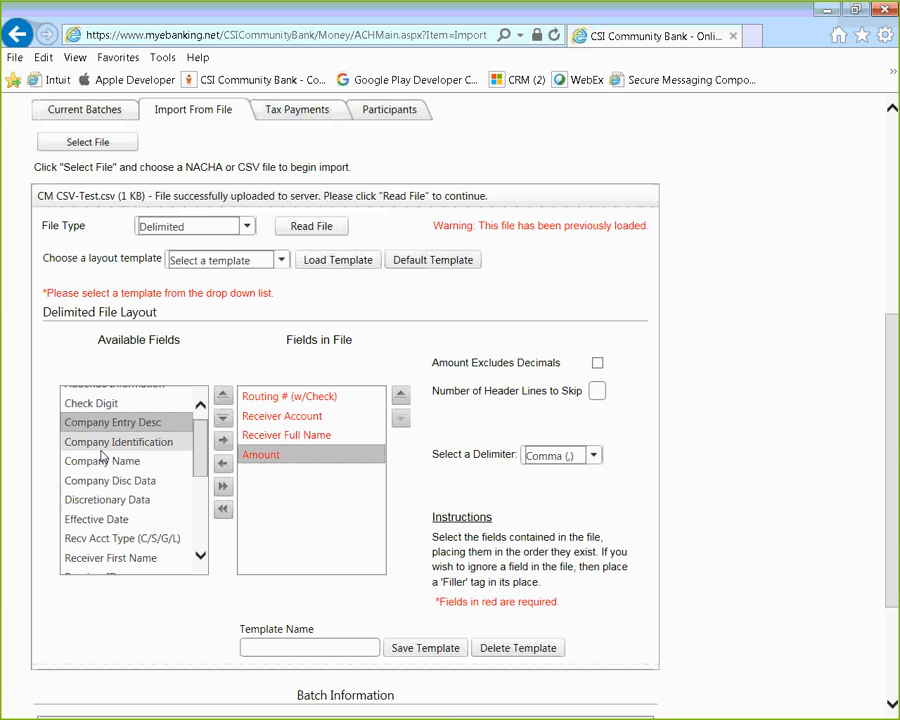
click(225, 441)
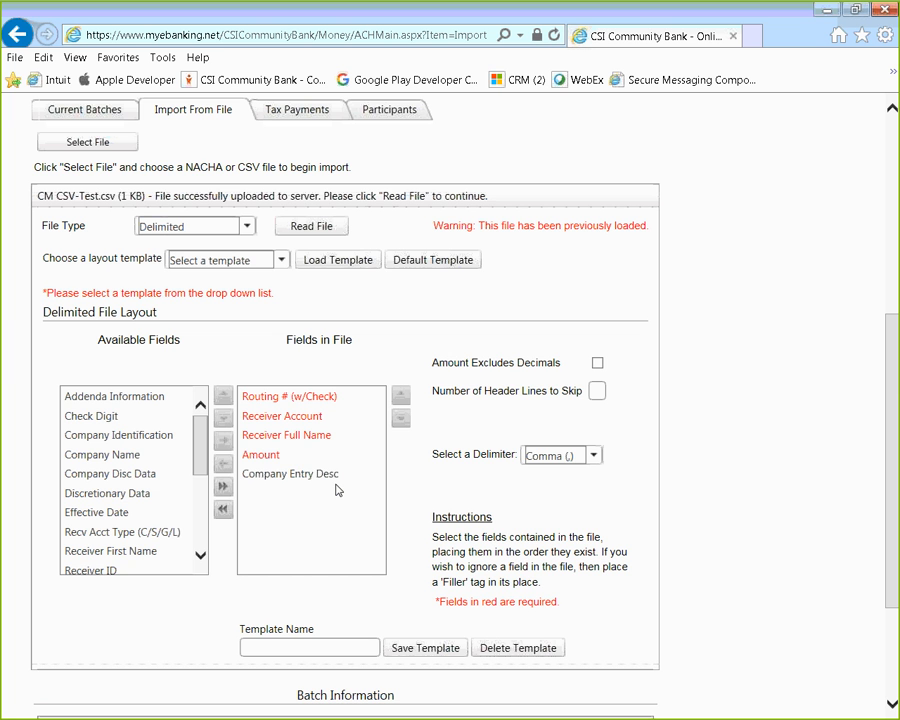
click(326, 472)
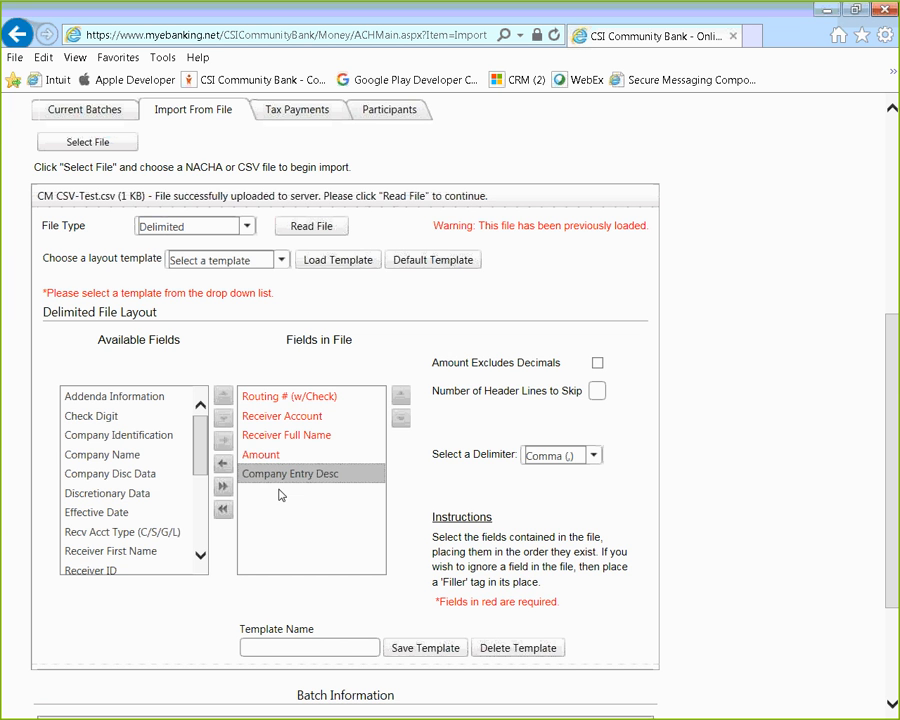
click(224, 465)
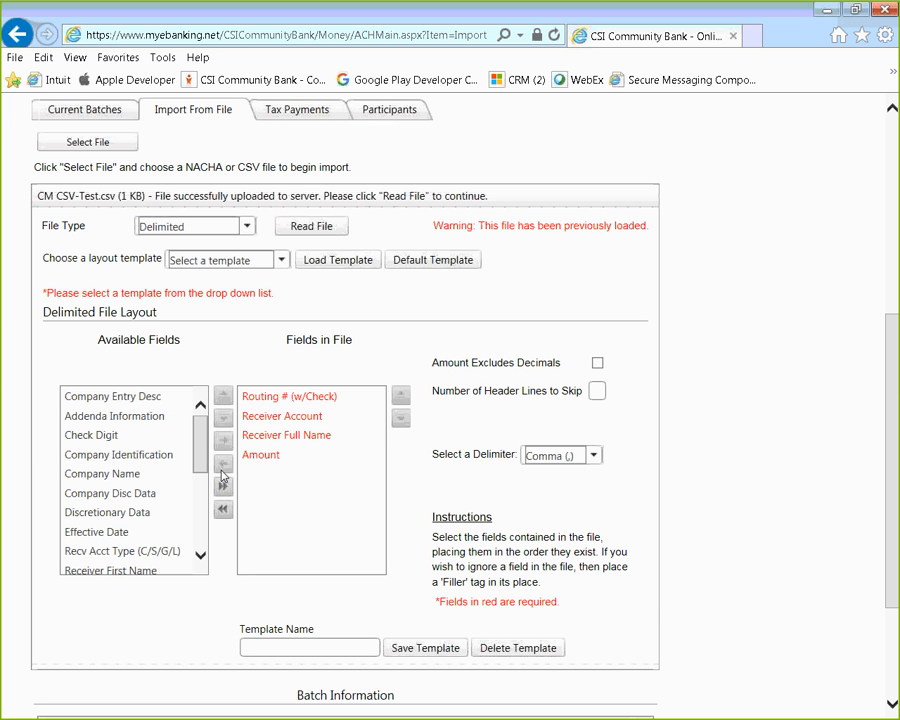
scroll(198, 448, down, 1)
drag(198, 448, 195, 524)
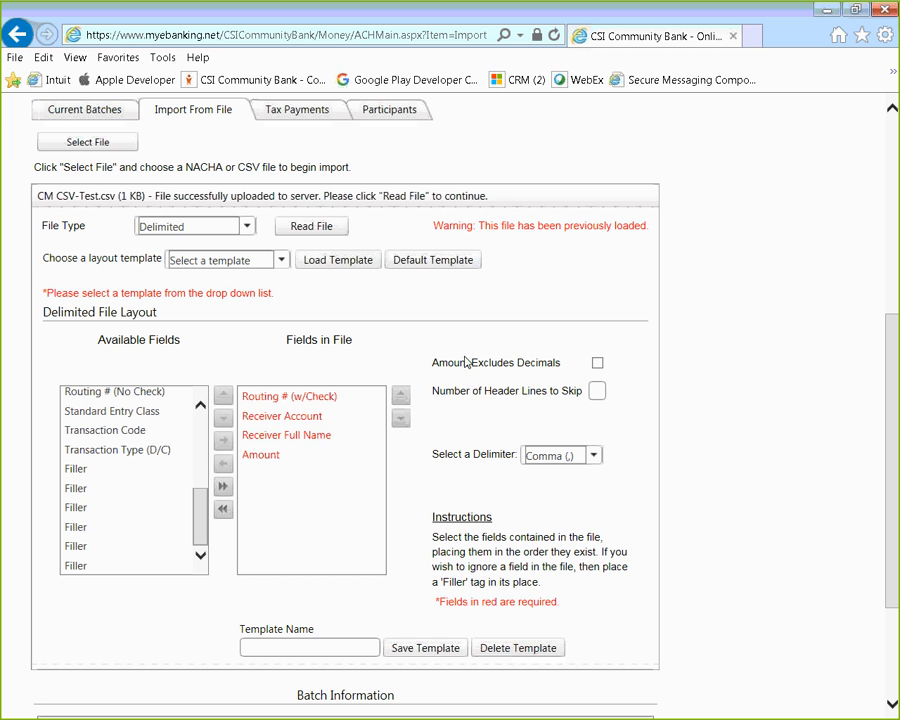
Step: For CM CSV-Test.csv, check Amount Excludes Decimals, skip 1 header line, and keep the Comma (,) delimiter
click(597, 364)
key(alt+Tab)
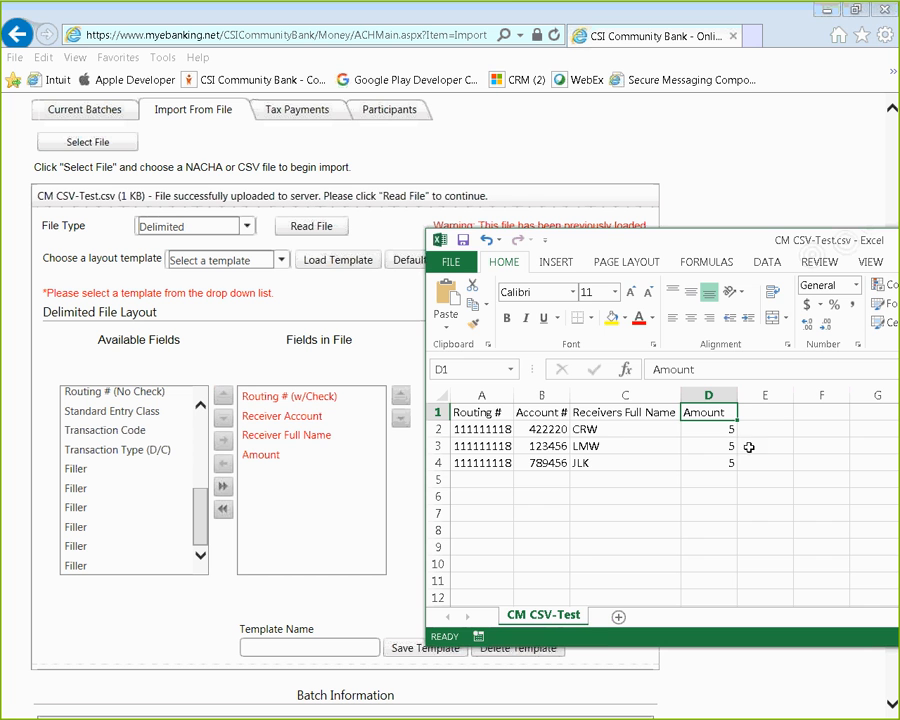
click(740, 172)
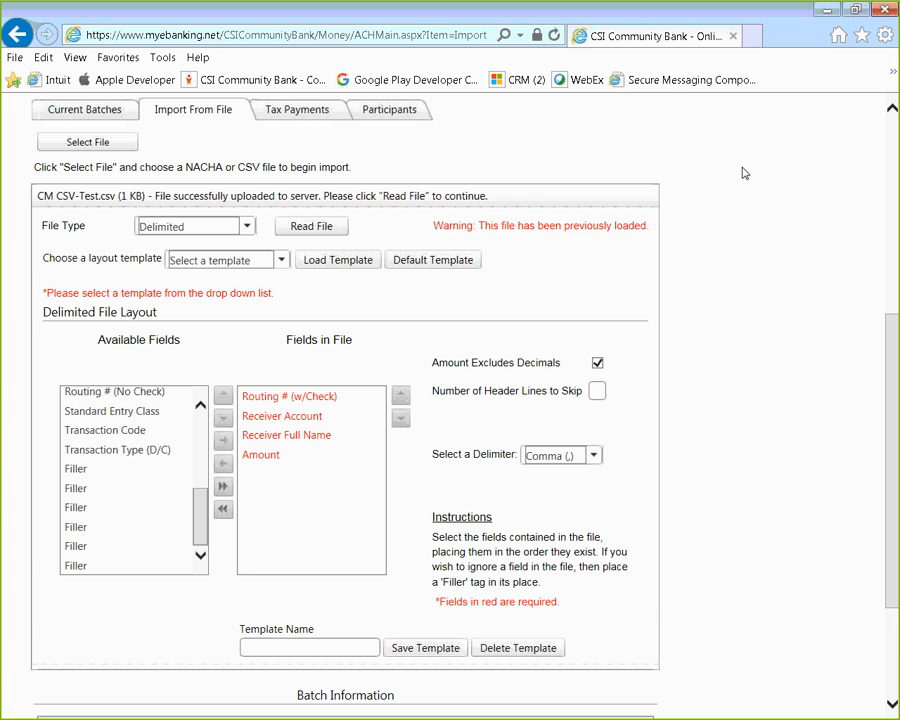
click(598, 391)
text(1)
click(2, 444)
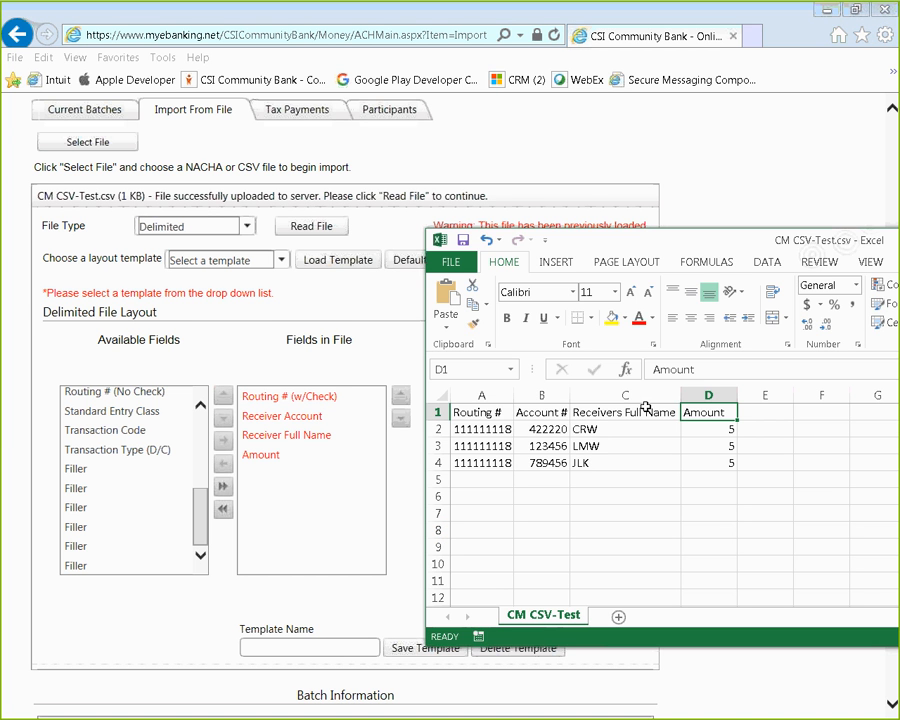
click(705, 165)
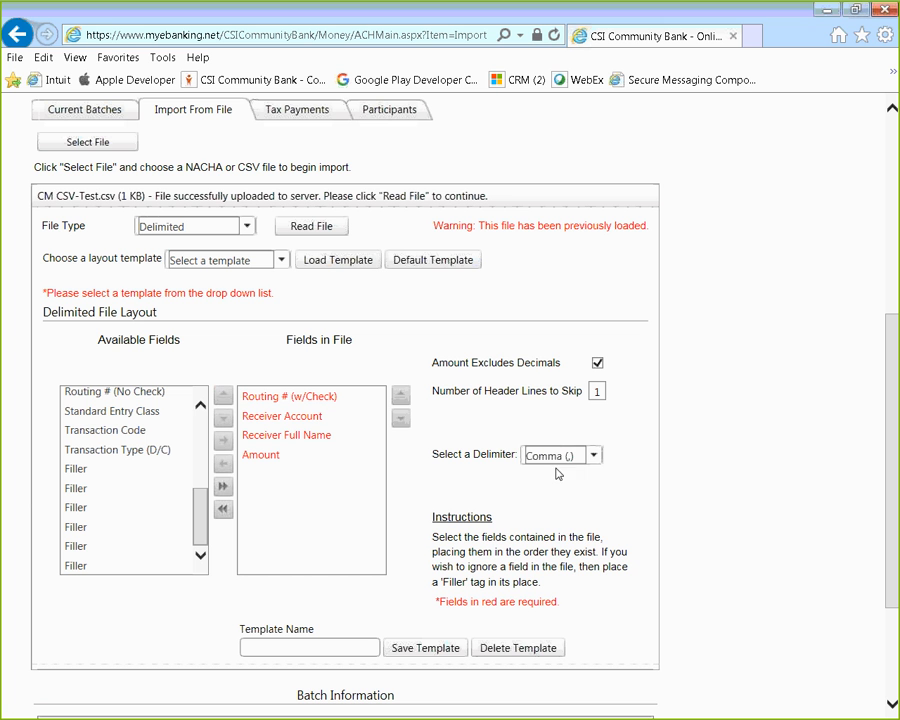
click(594, 456)
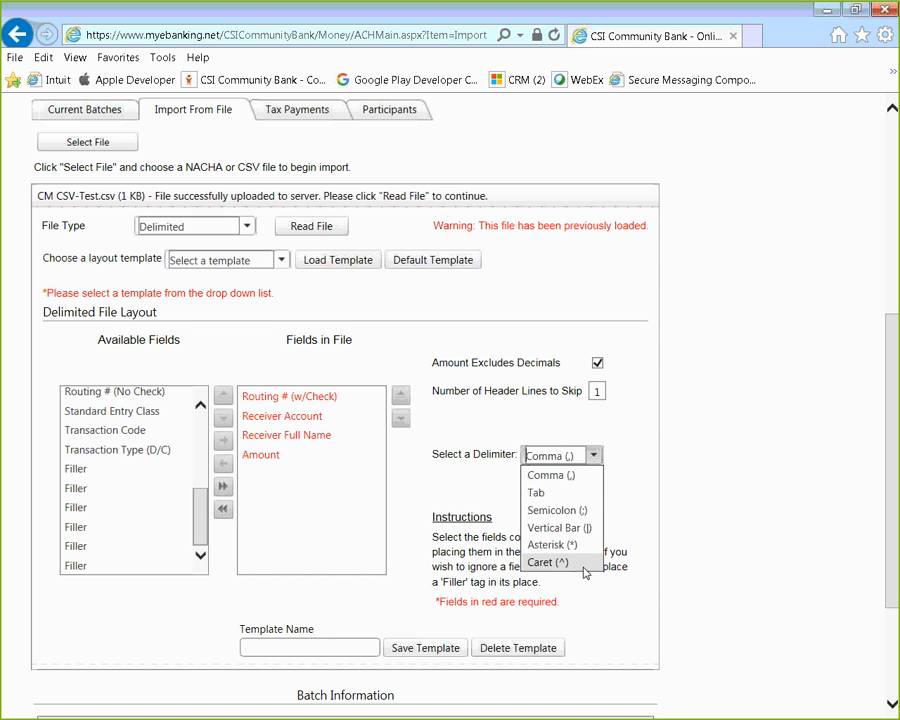
click(630, 466)
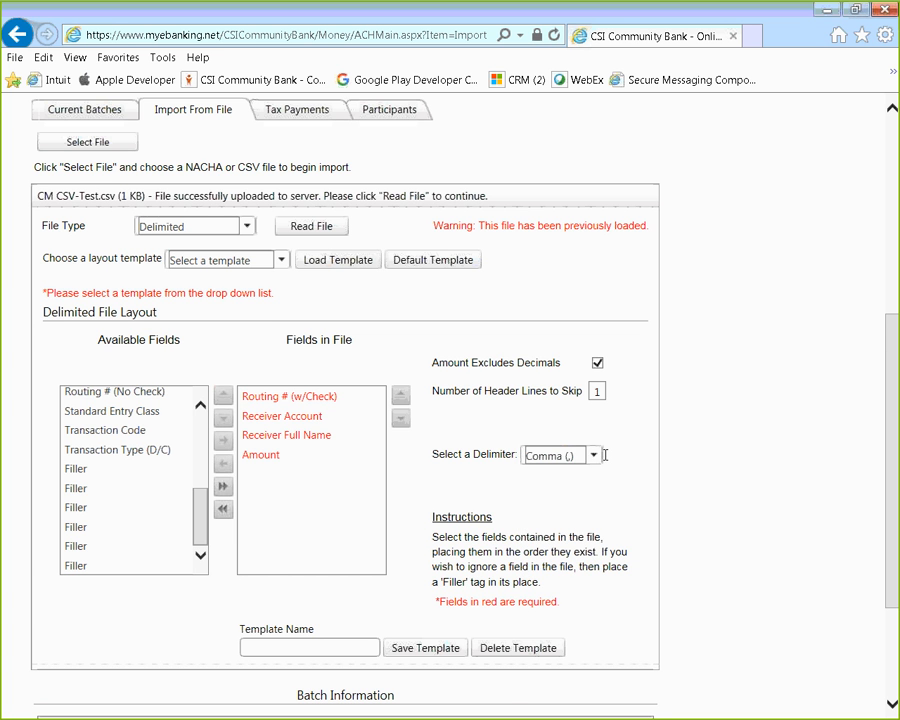
scroll(605, 458, down, 1)
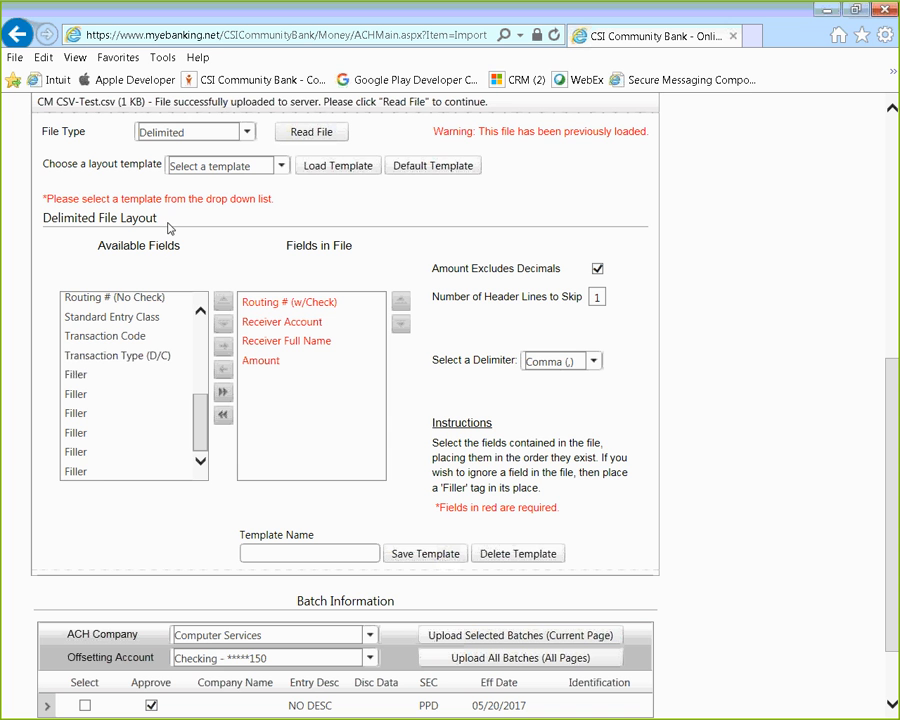
Step: Save the current CSV field layout as a template named 'Example Payroll'
click(282, 167)
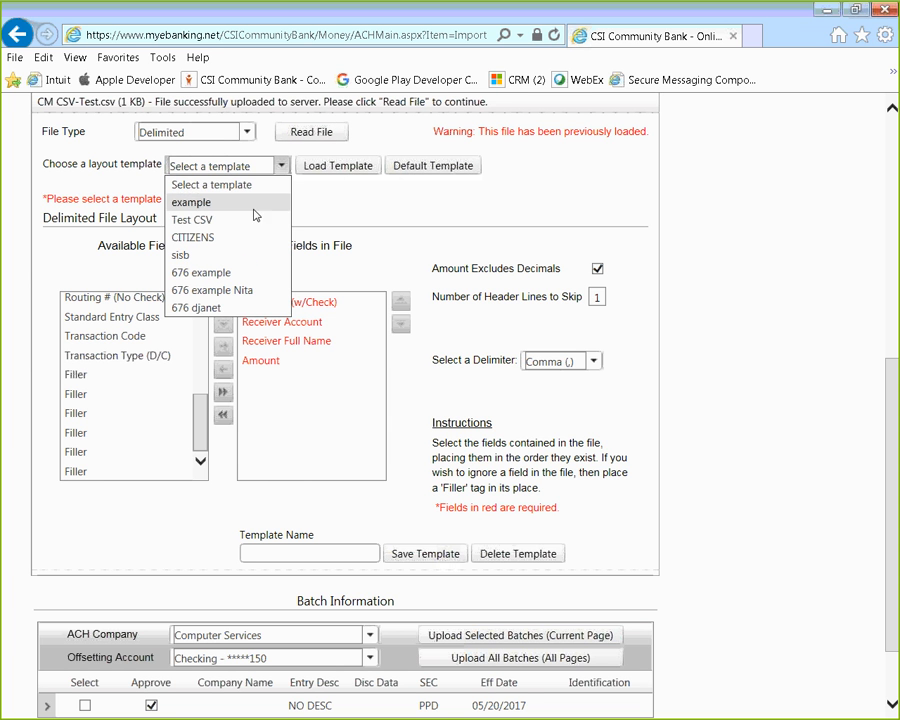
click(367, 211)
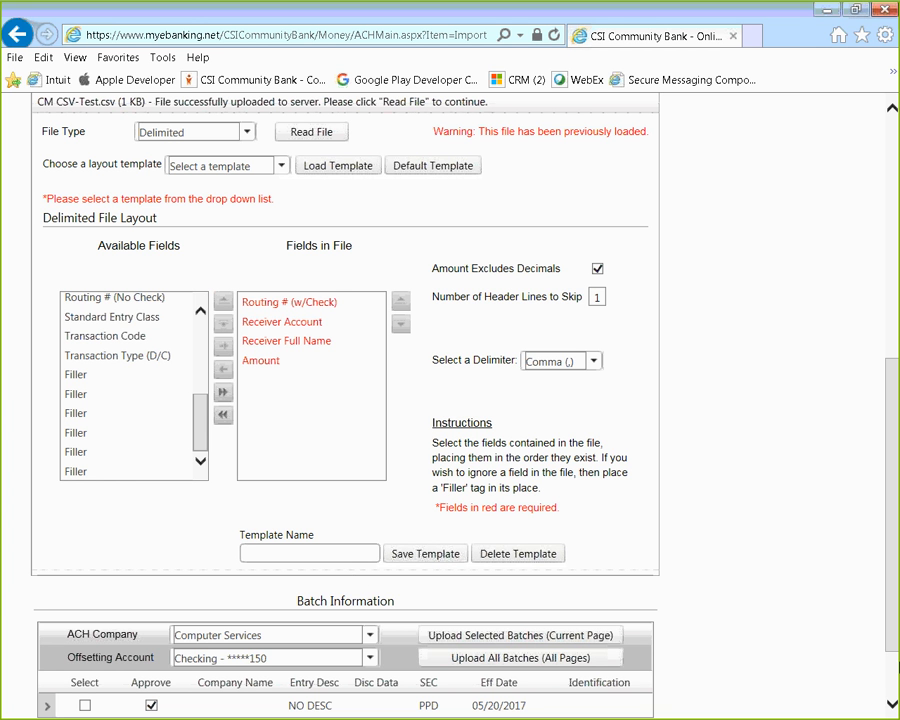
click(330, 553)
text(Example)
text(Payroll)
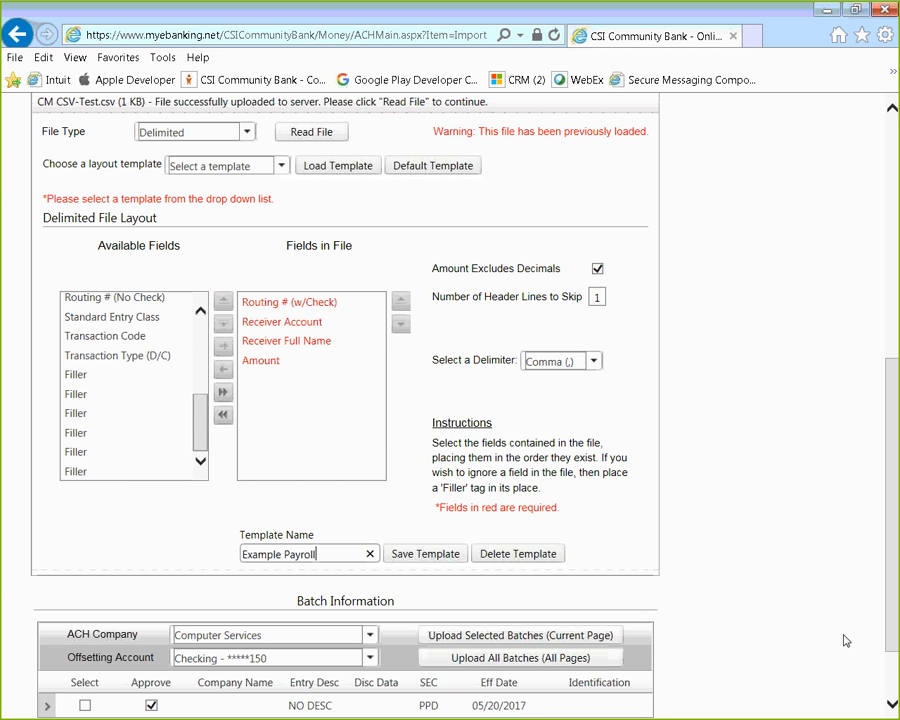
click(425, 554)
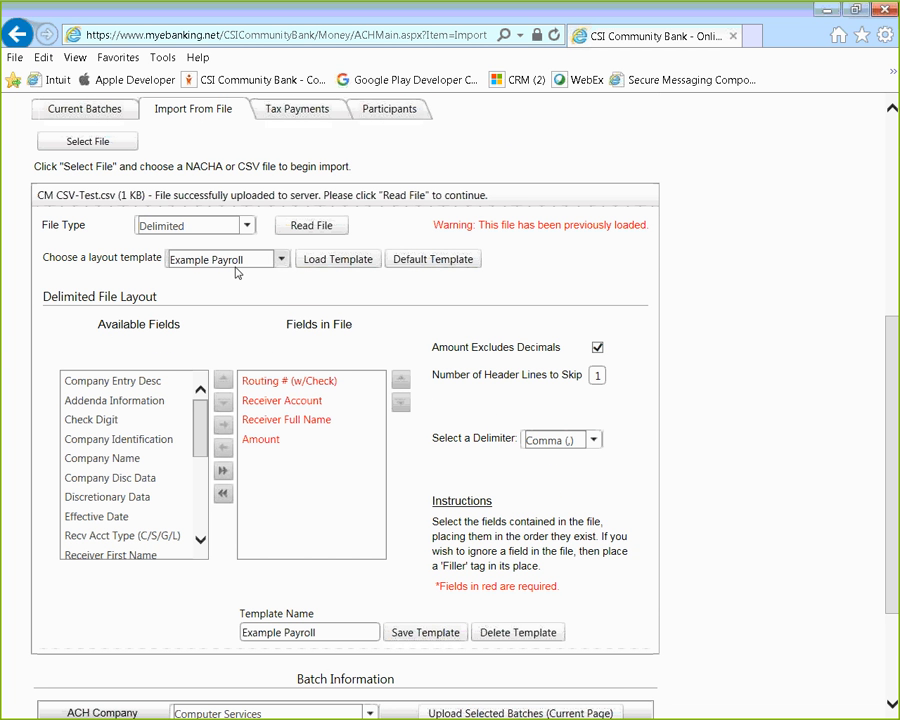
Step: Load the Example Payroll template and read CM CSV-Test.csv into one NO DESC PPD batch
click(280, 260)
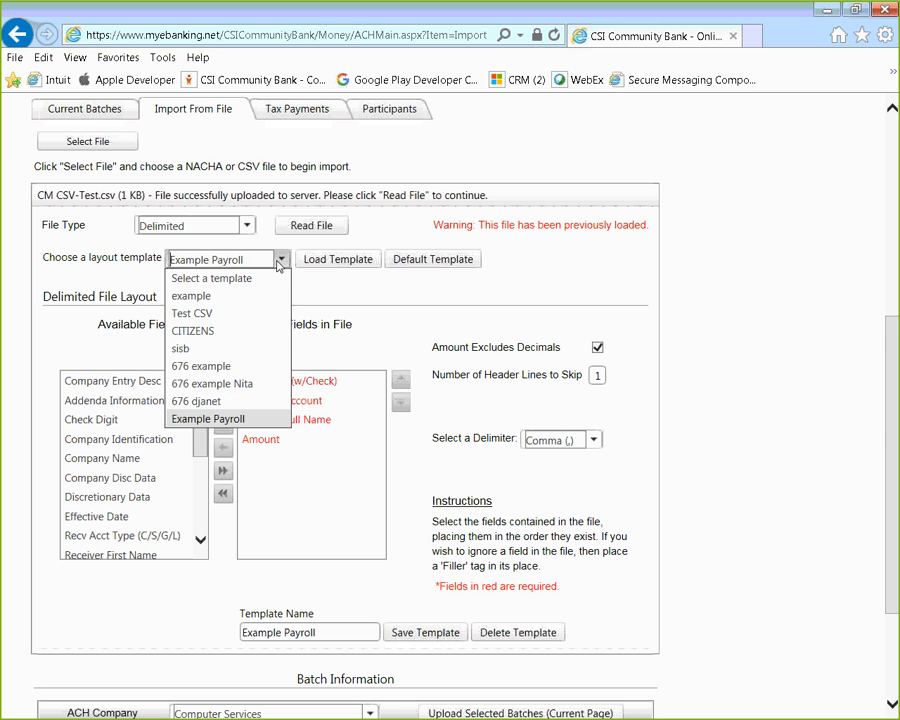
click(280, 261)
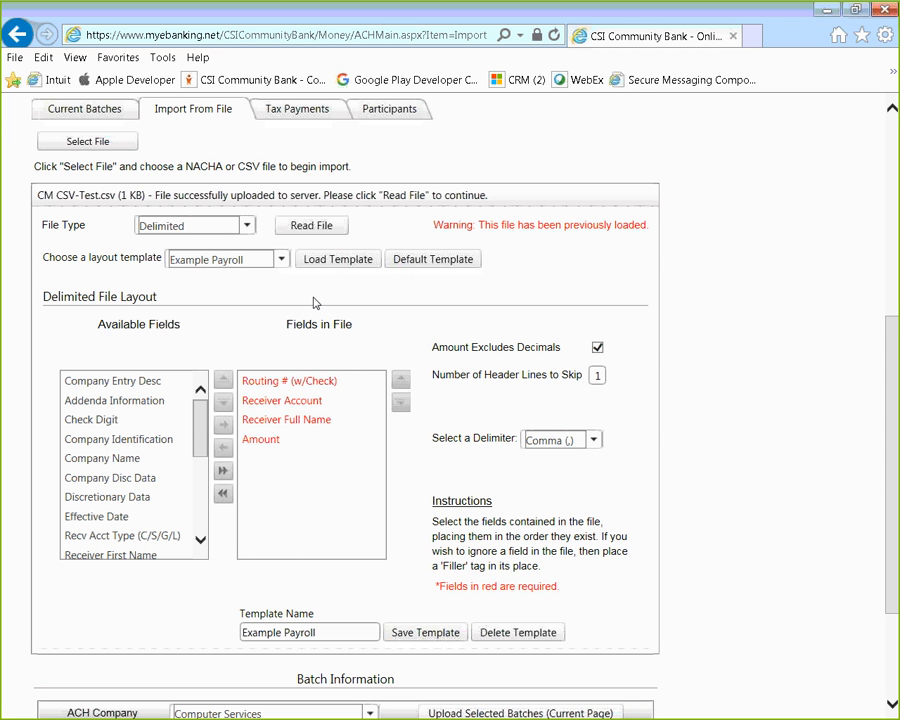
click(281, 262)
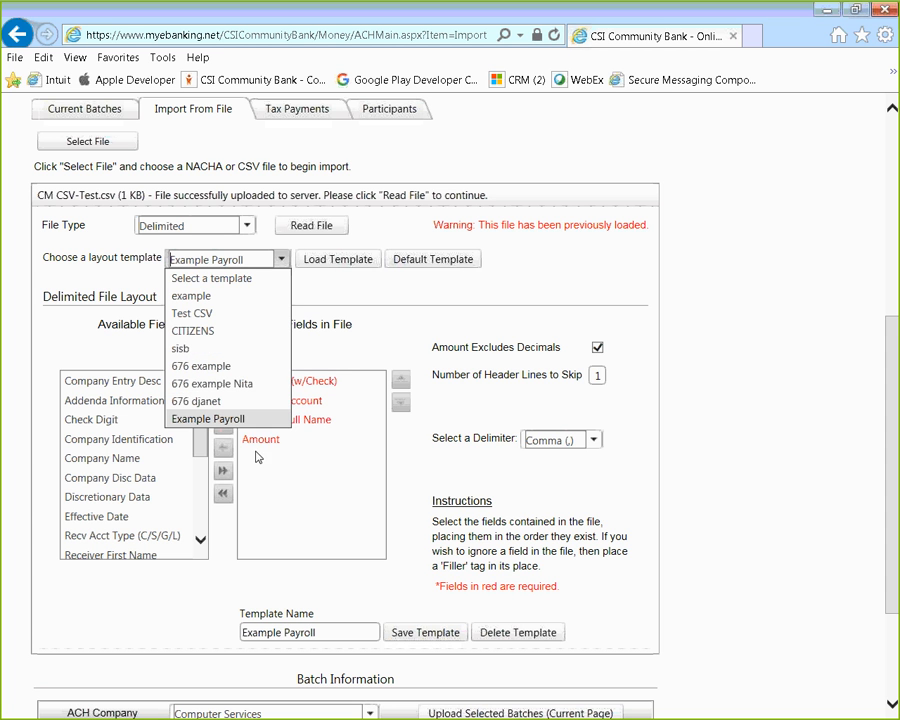
click(236, 419)
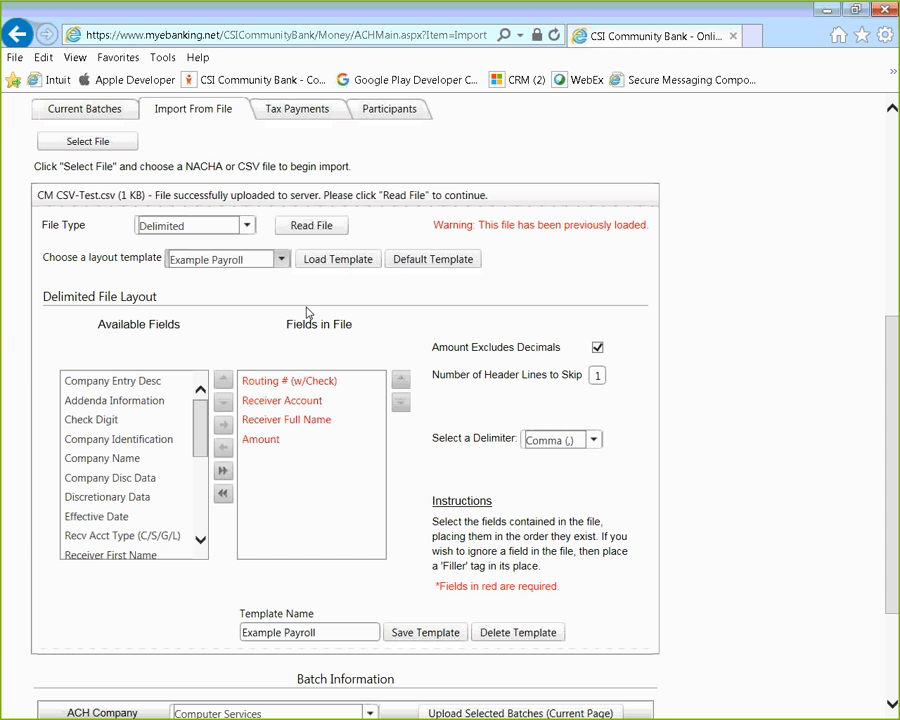
click(326, 262)
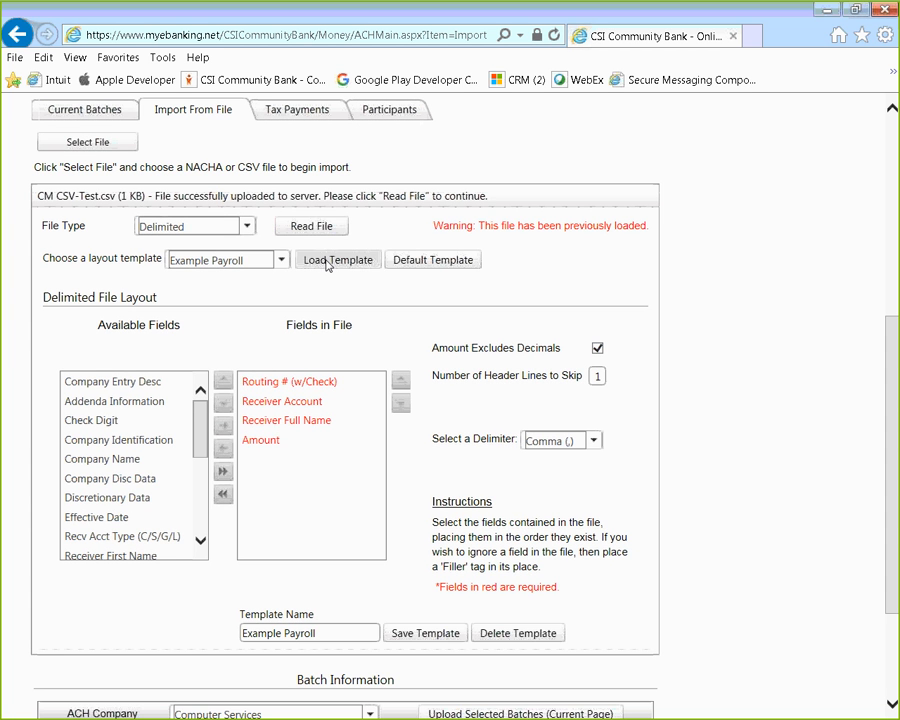
click(305, 224)
scroll(498, 452, down, 2)
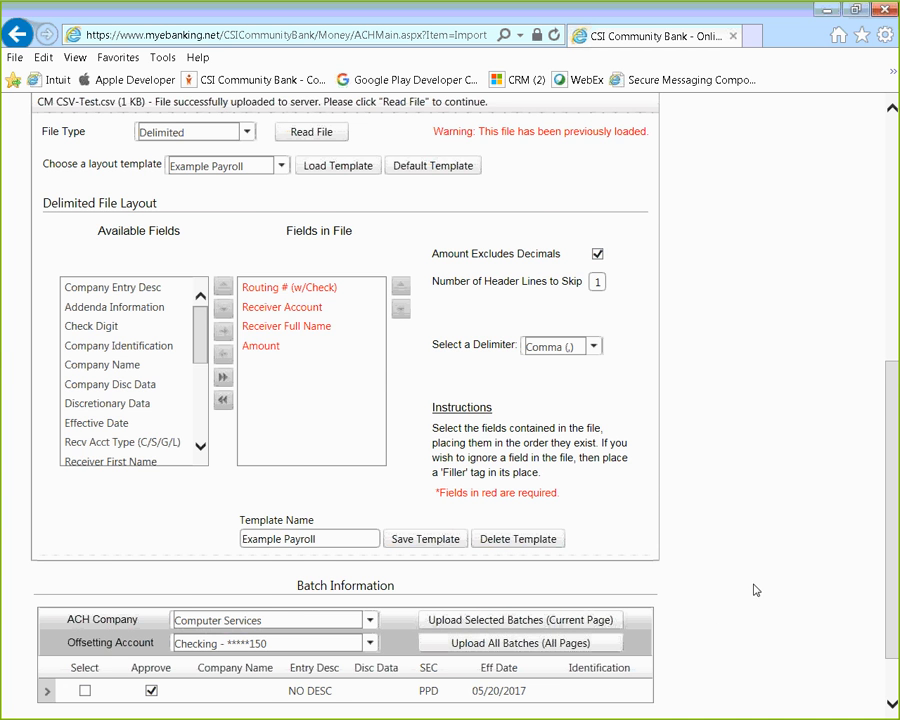
scroll(703, 637, down, 2)
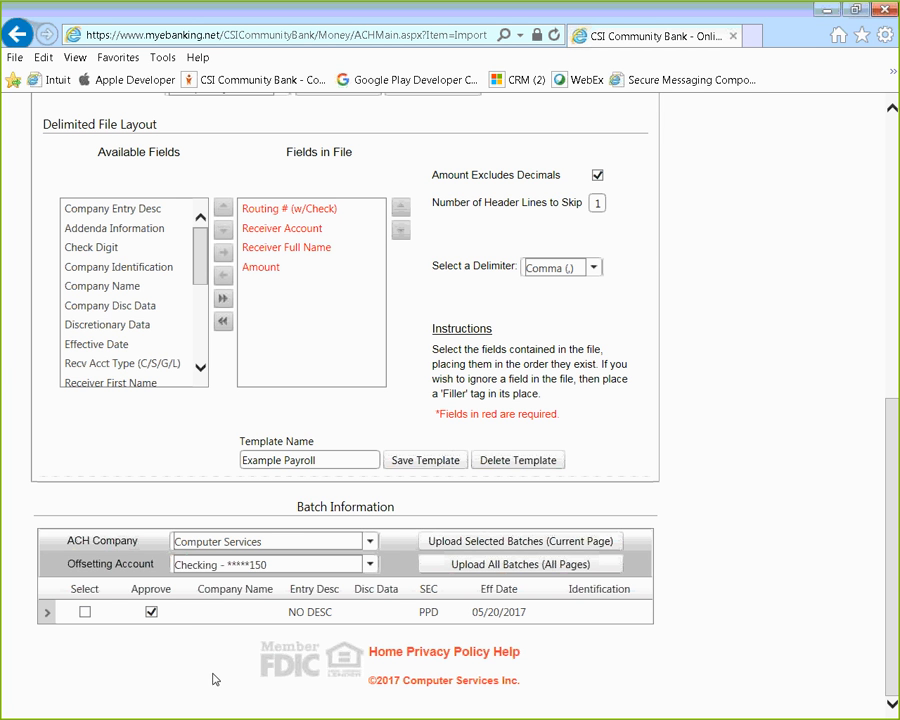
click(47, 612)
scroll(45, 616, down, 2)
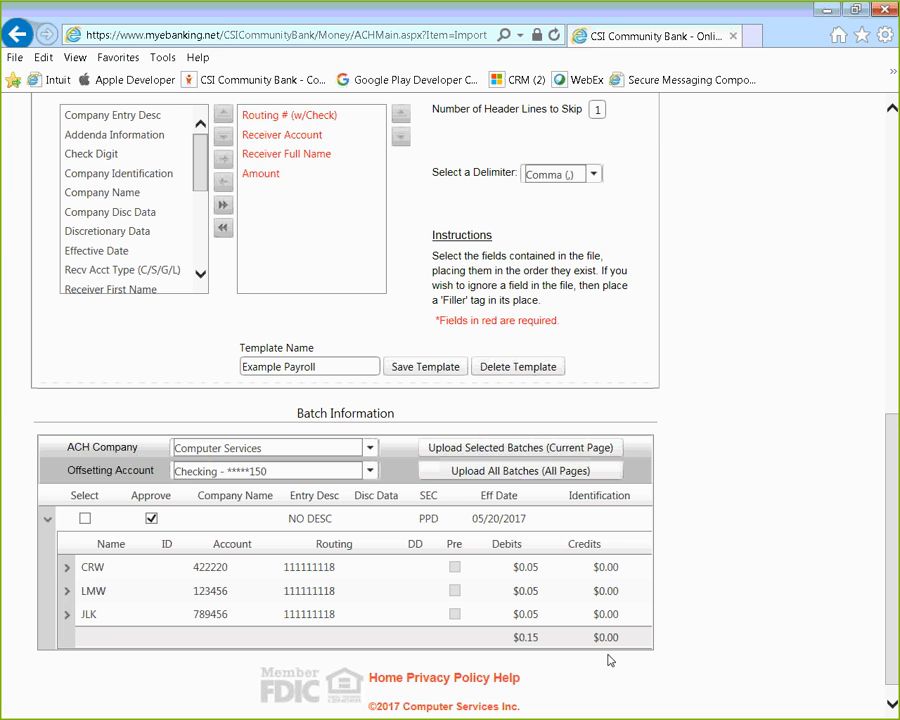
click(67, 567)
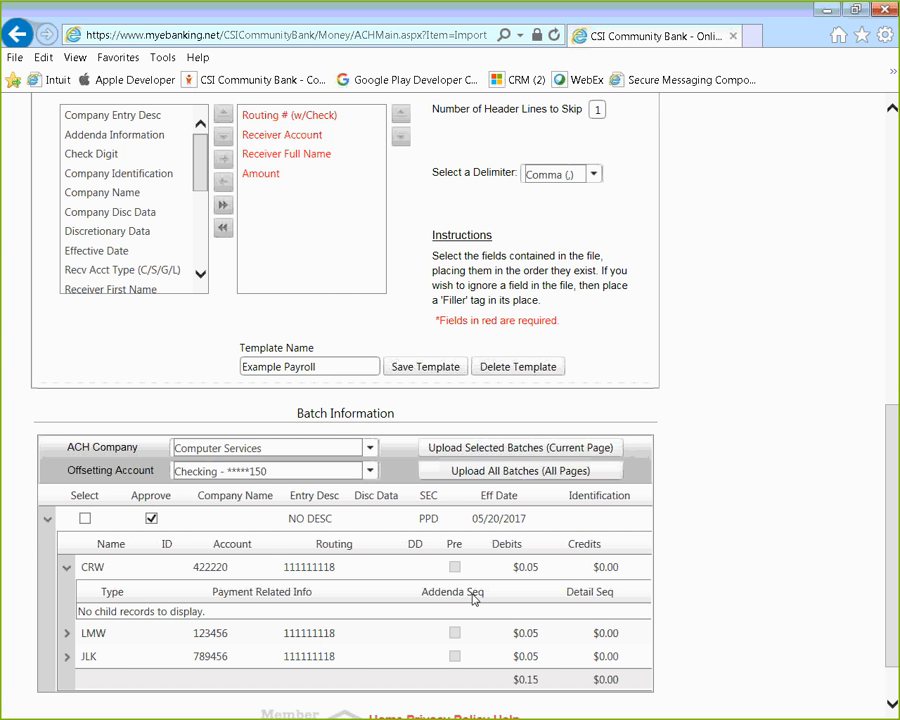
click(45, 521)
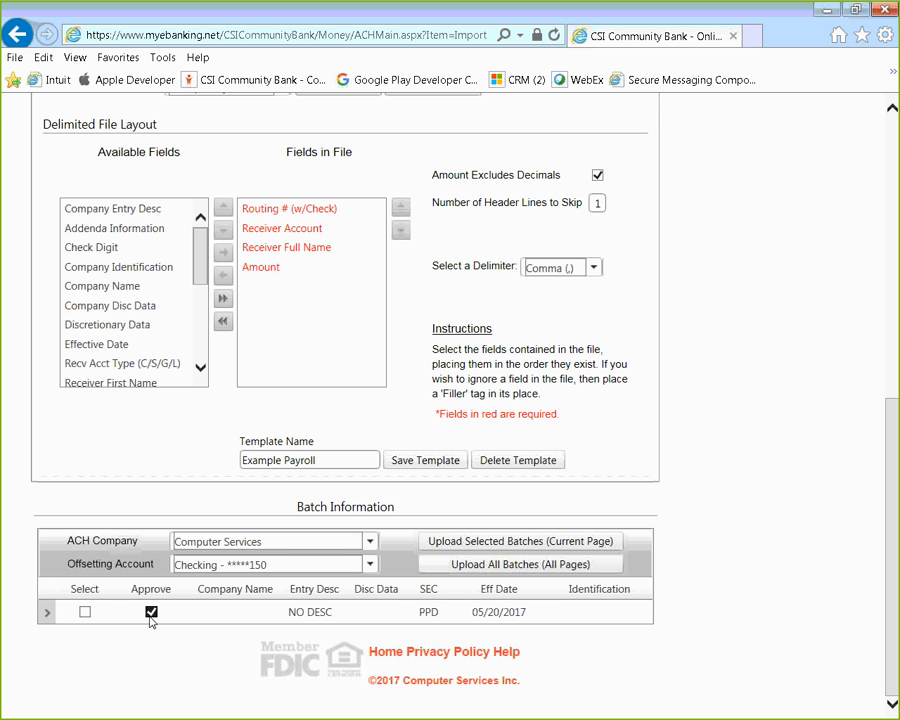
Step: Unapprove and select the imported NO DESC batch, then start uploading the selected batches
click(151, 612)
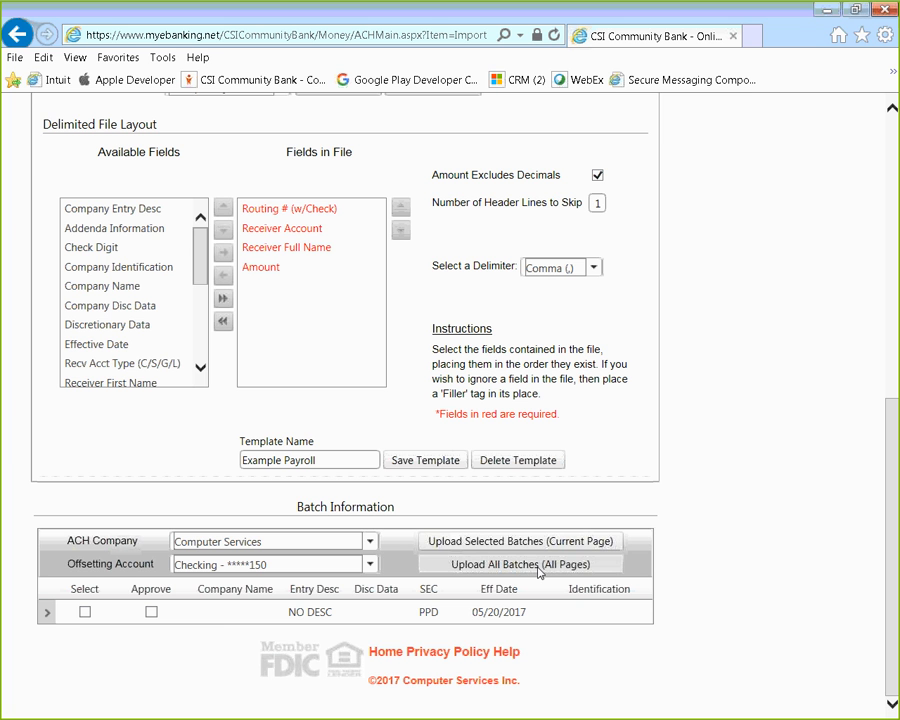
click(85, 612)
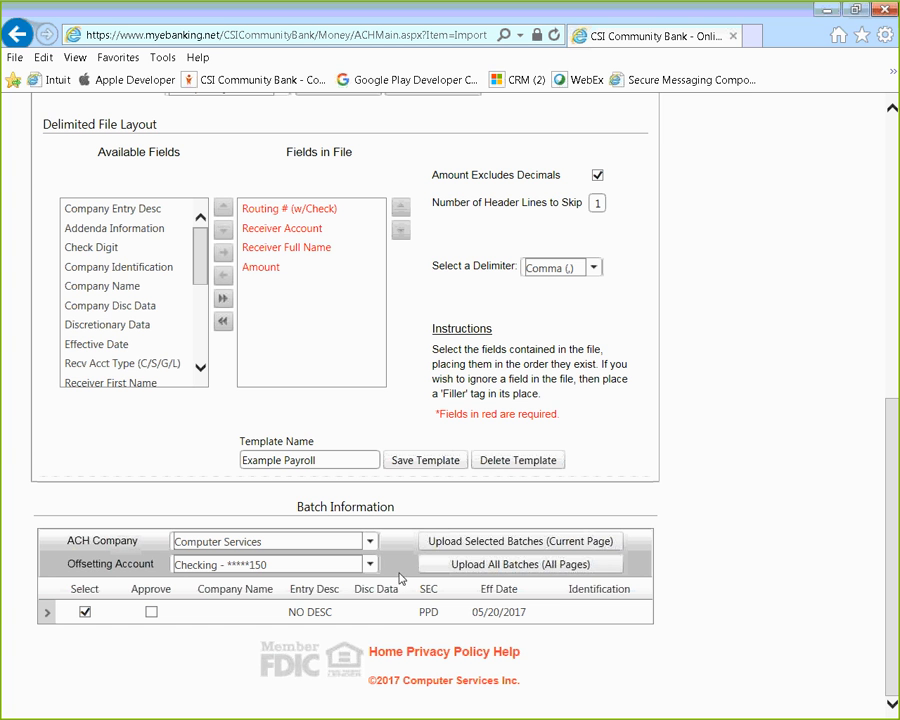
click(474, 549)
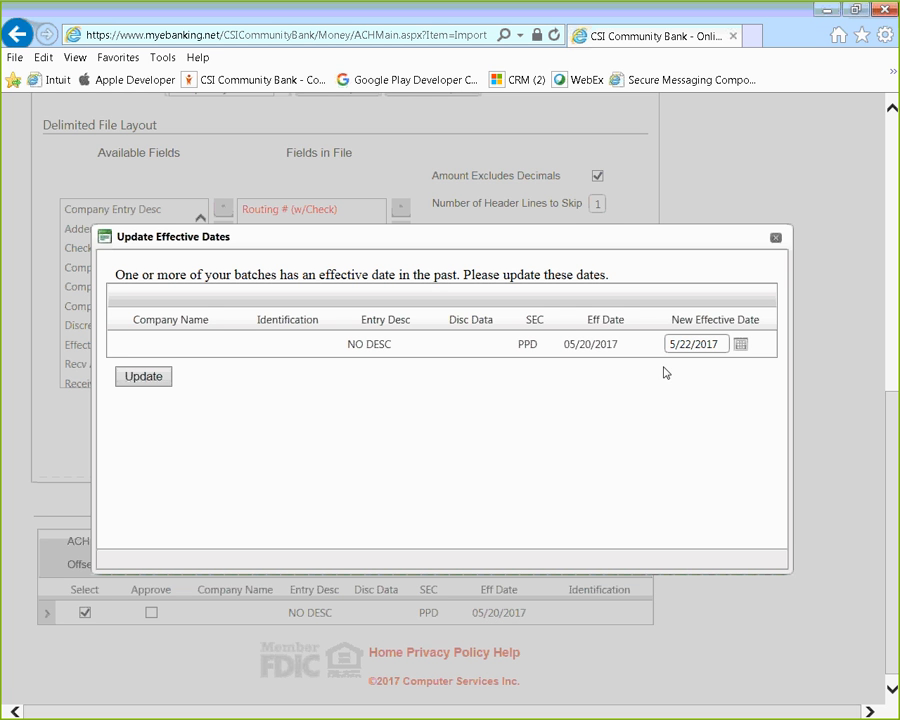
Step: Move the batch's effective date to May 22, 2017, complete the upload, and dismiss the notice
click(740, 345)
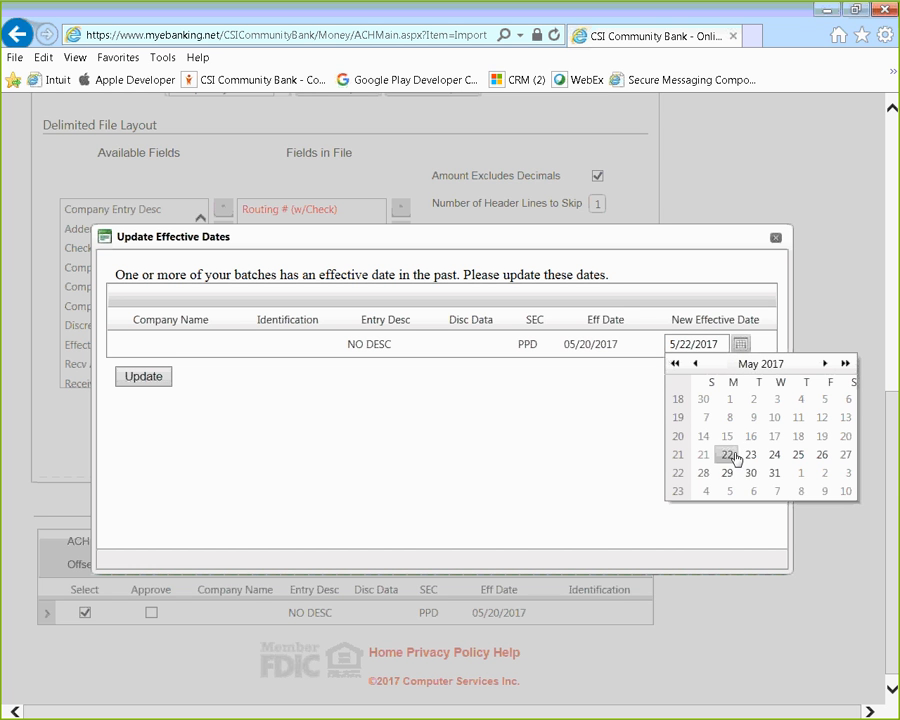
click(733, 464)
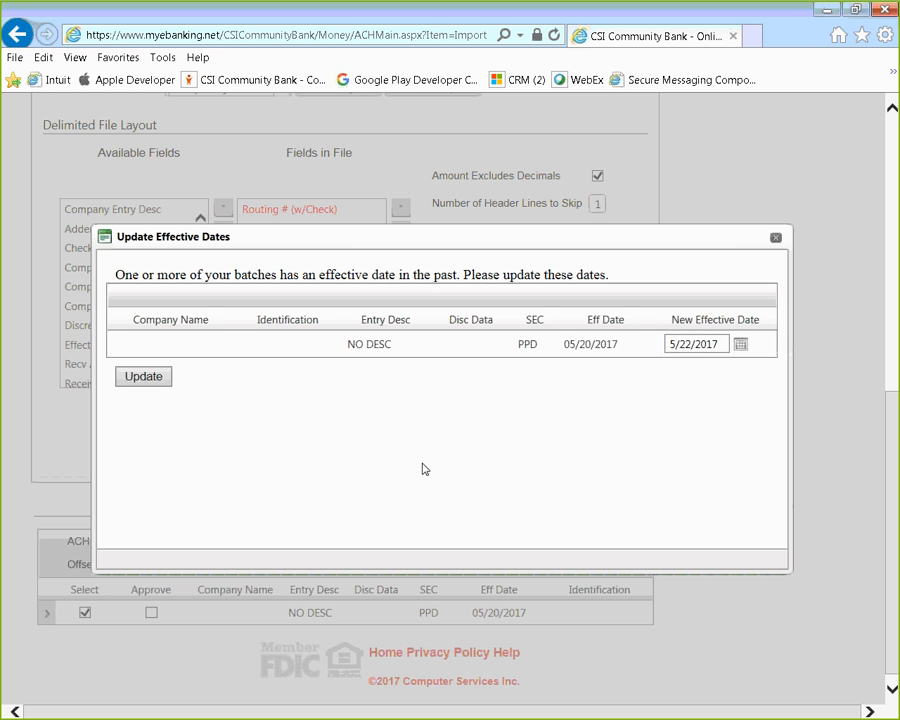
click(156, 379)
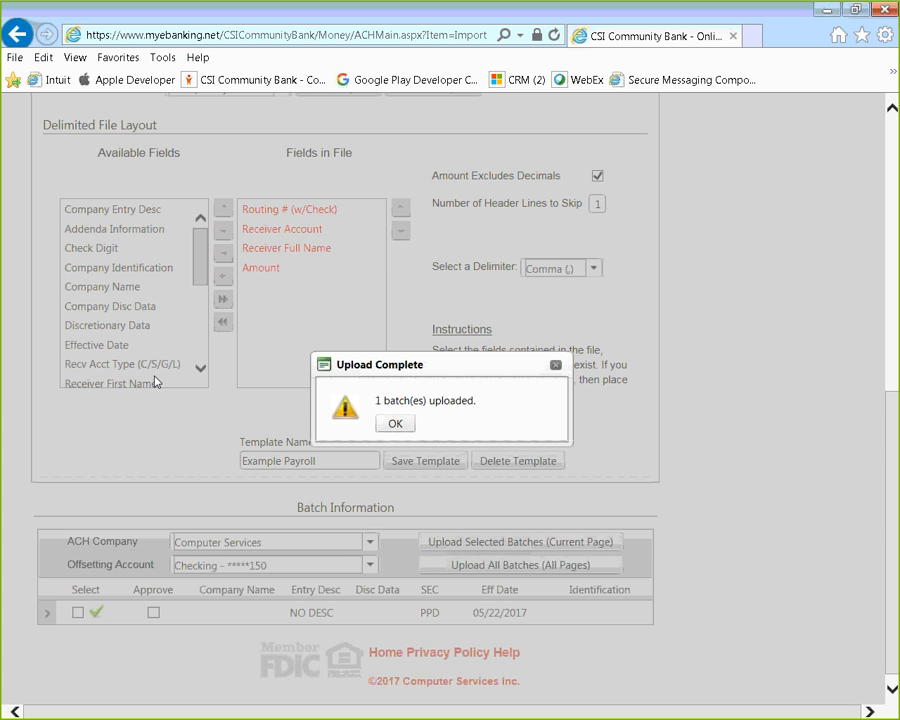
click(396, 424)
scroll(184, 461, up, 3)
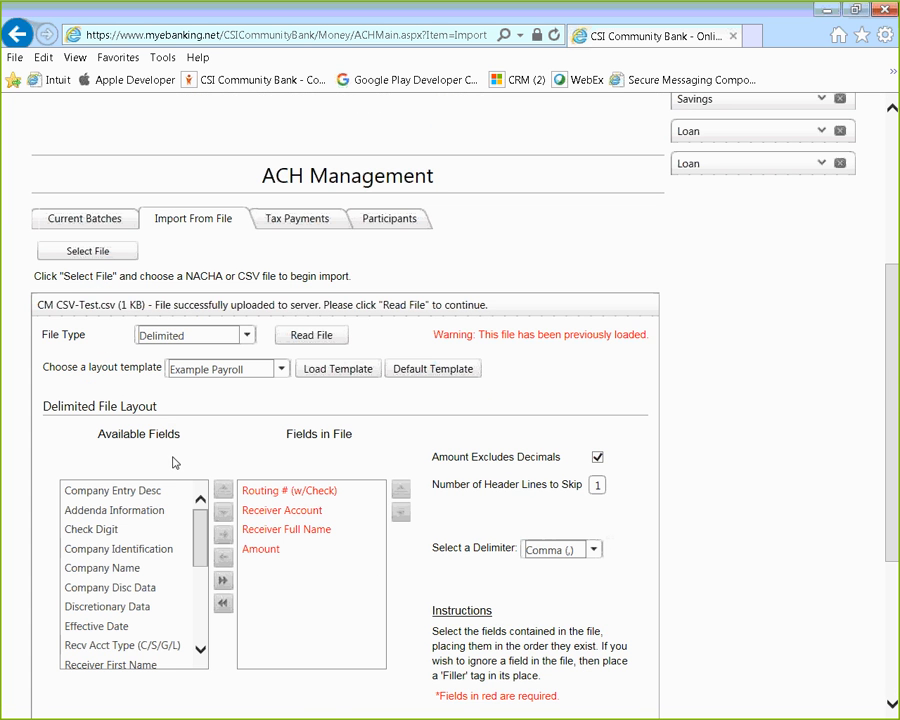
Step: Show the Current Batches list and open the NO DESC .1391353 batch
click(70, 222)
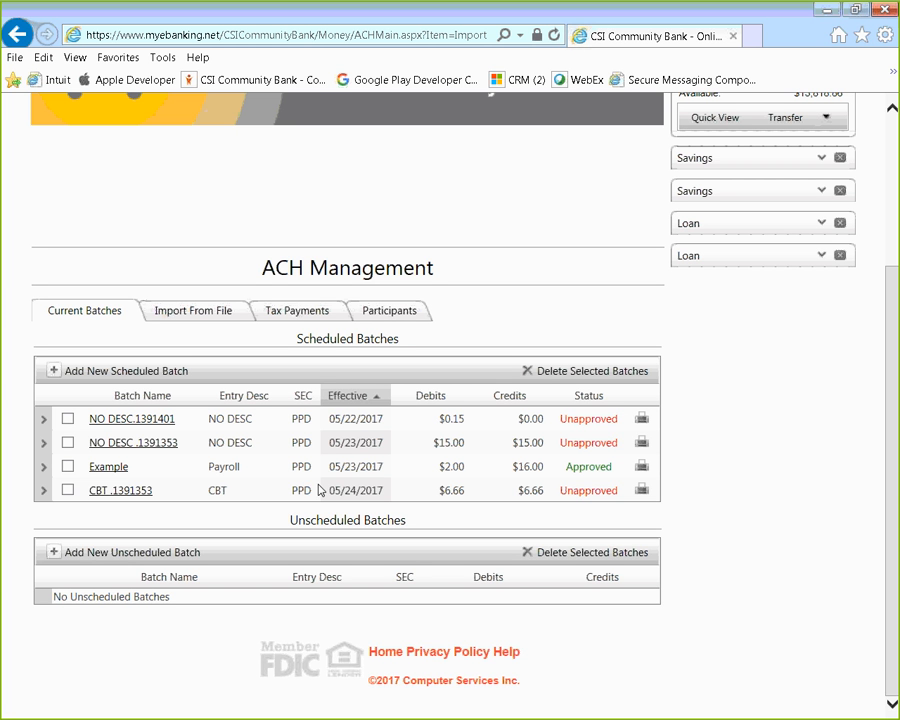
click(140, 449)
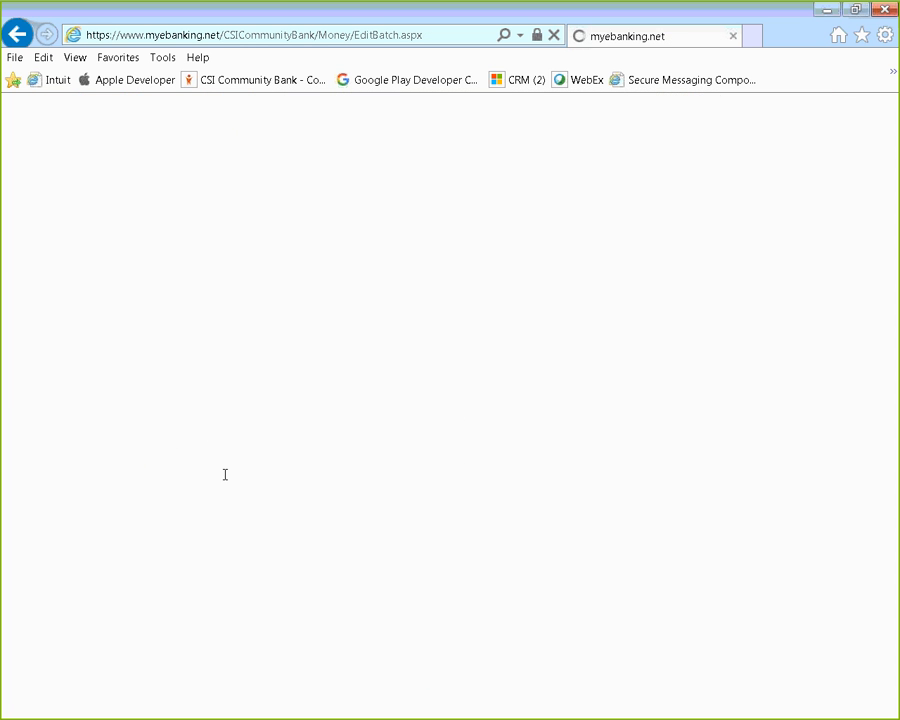
scroll(615, 510, down, 3)
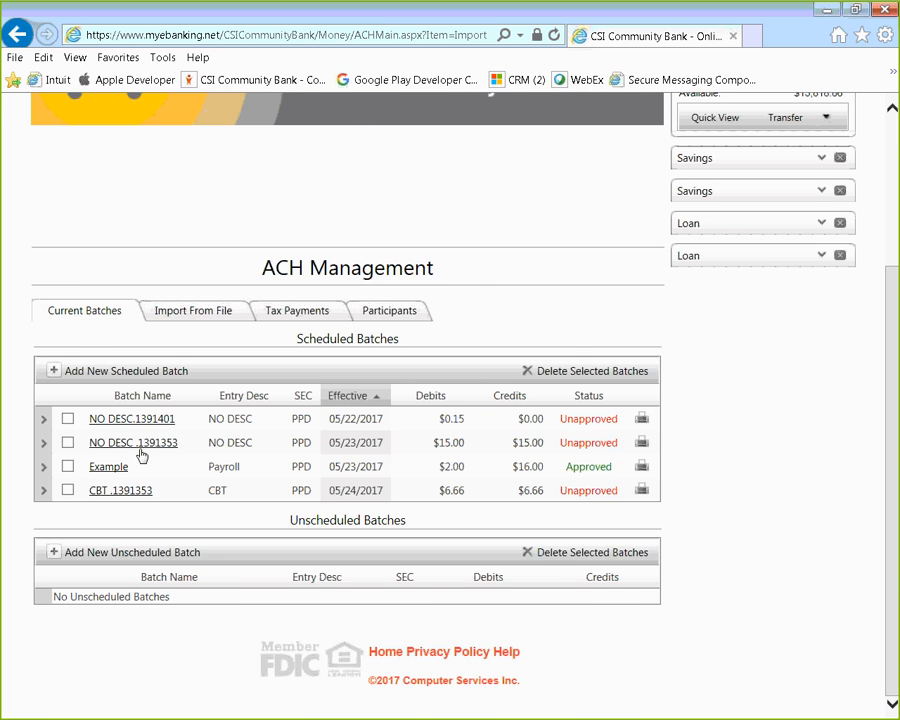
Step: Set batch NO DESC .1391353's Schedule Type to Unscheduled and save it
click(133, 443)
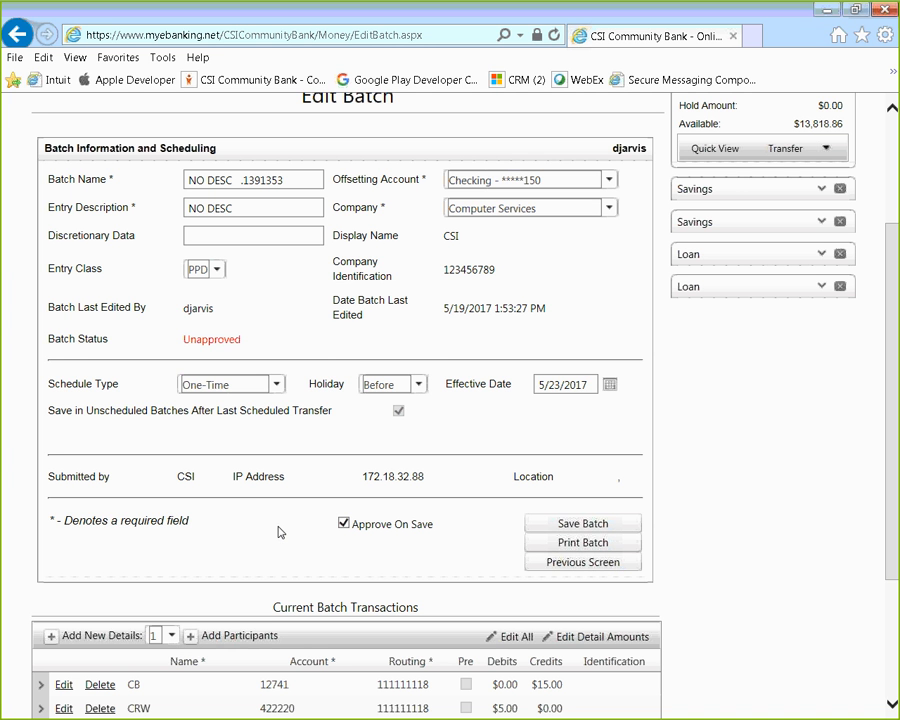
click(278, 386)
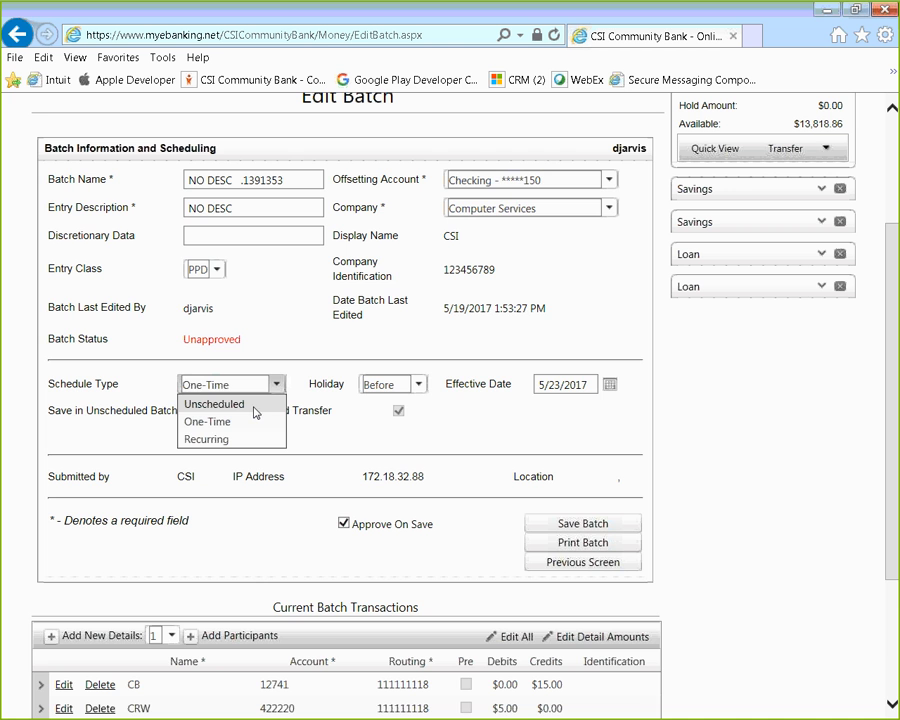
click(259, 413)
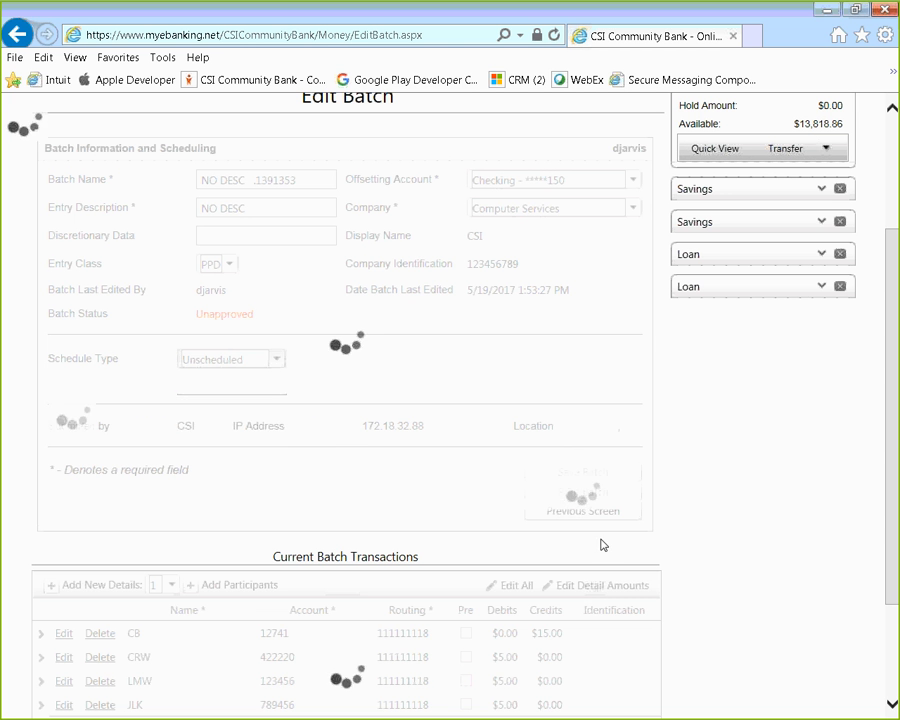
click(587, 474)
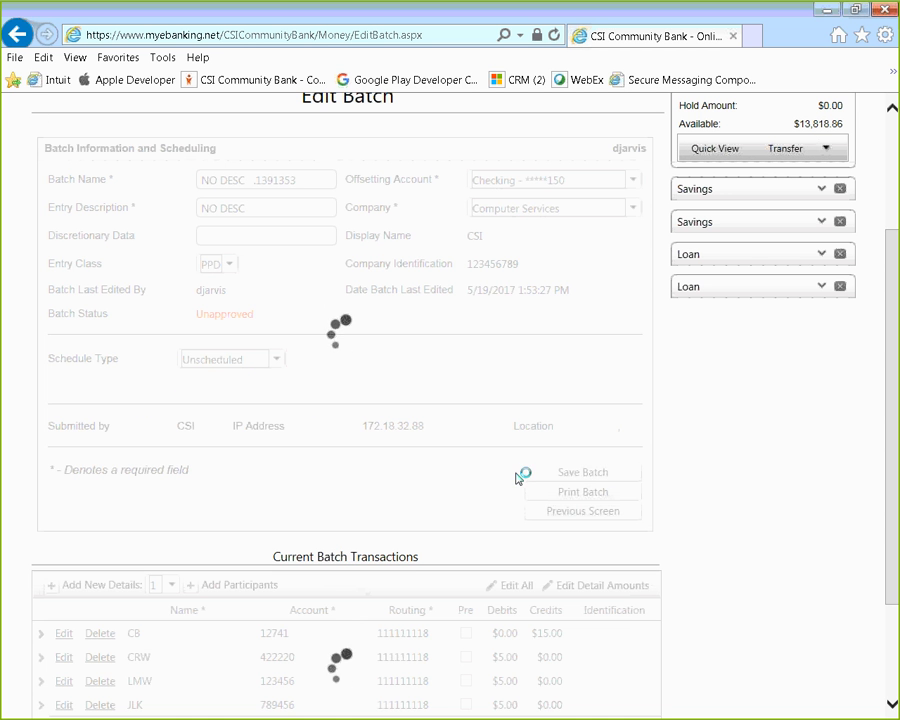
Step: Return to Cash Manager > Current Batches to confirm it under Unscheduled Batches
scroll(180, 500, up, 3)
mouse_move(200, 190)
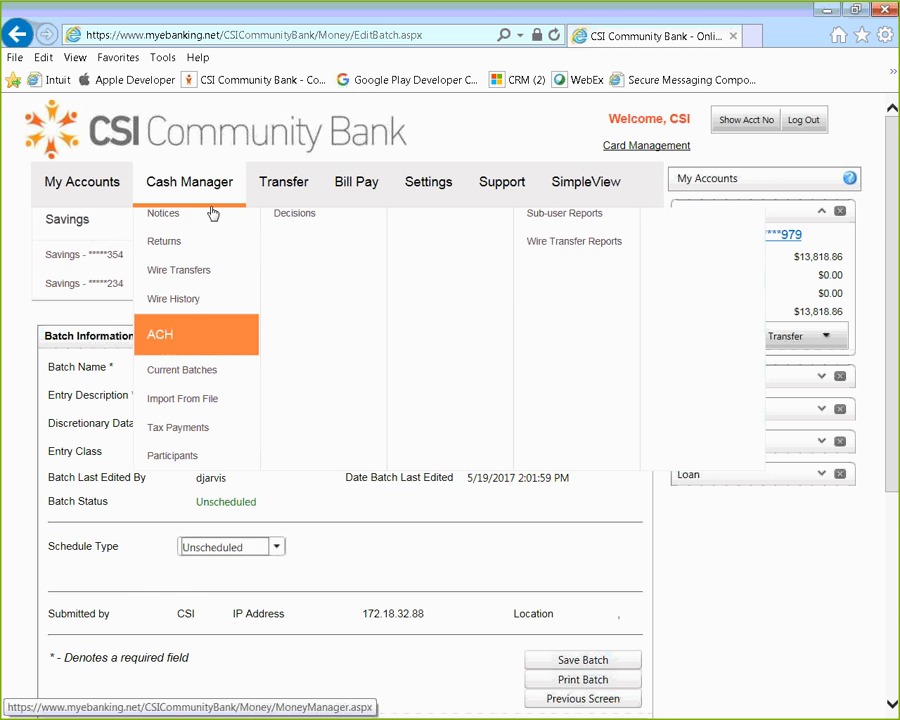
click(180, 508)
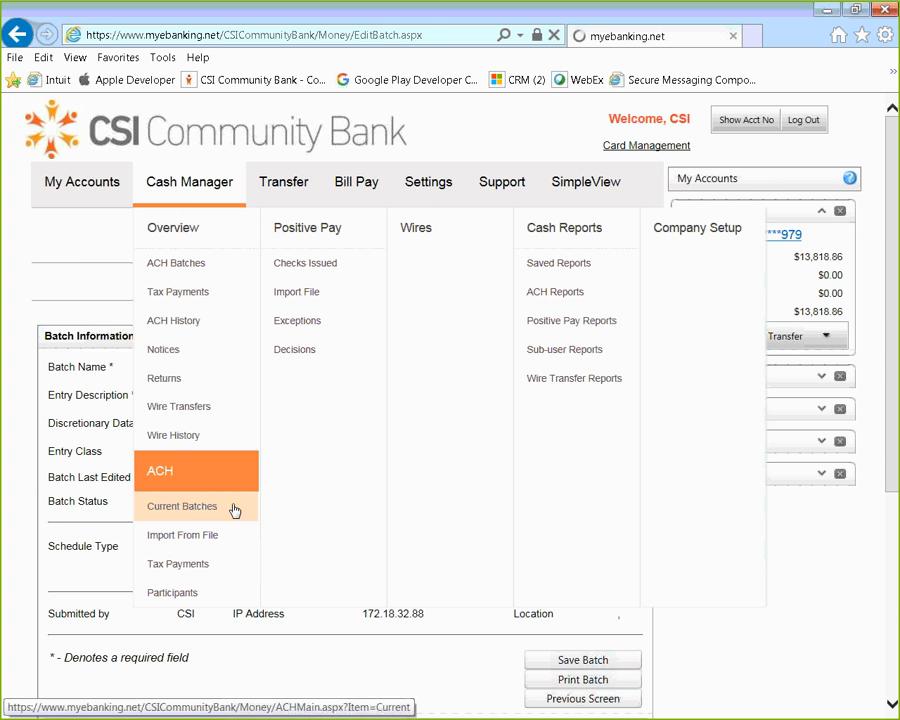
scroll(327, 508, down, 2)
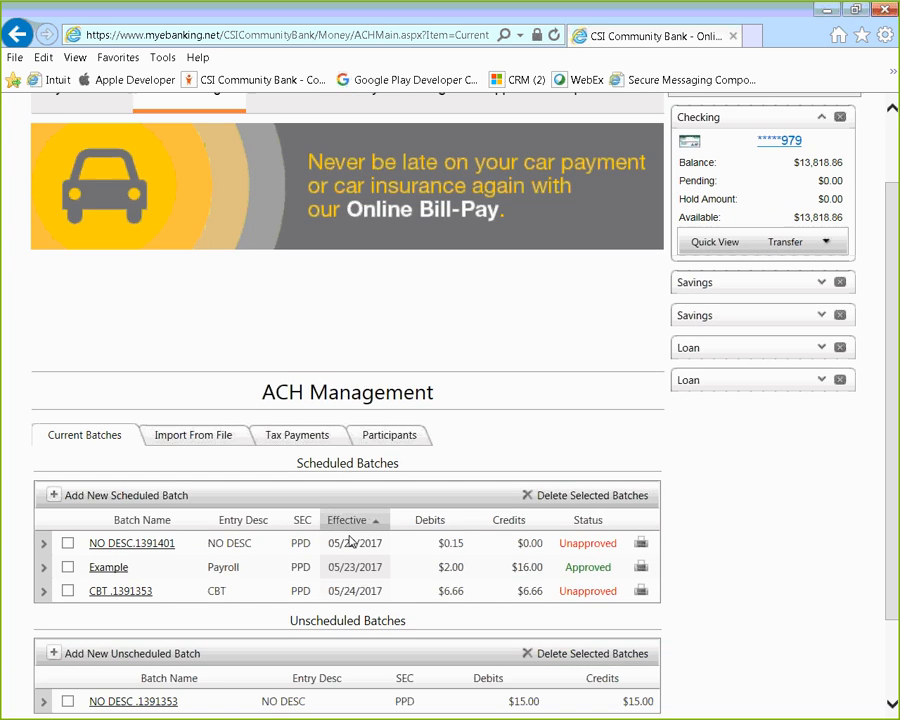